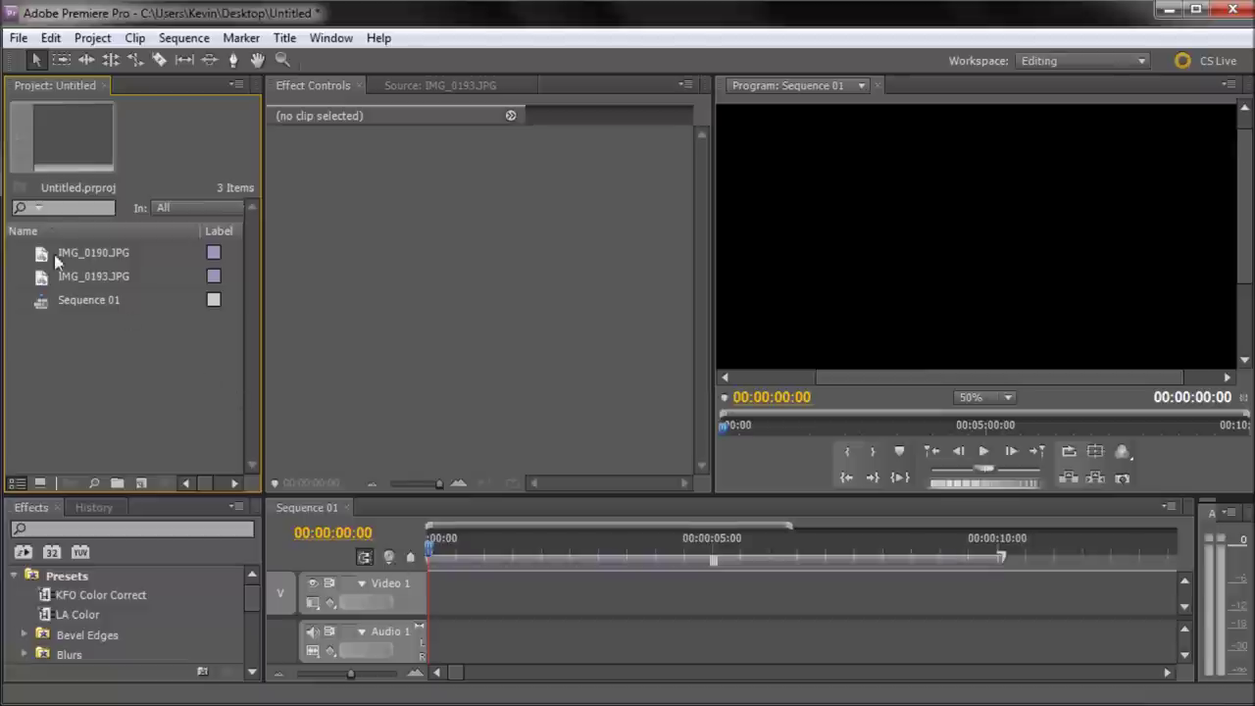
Place IMG_0190.JPG at 00:00 on the Video 1 track of Sequence 01.
{"action": "left_click", "coordinate": [68, 255]}
{"action": "left_click", "coordinate": [74, 279]}
{"action": "left_click", "coordinate": [75, 279]}
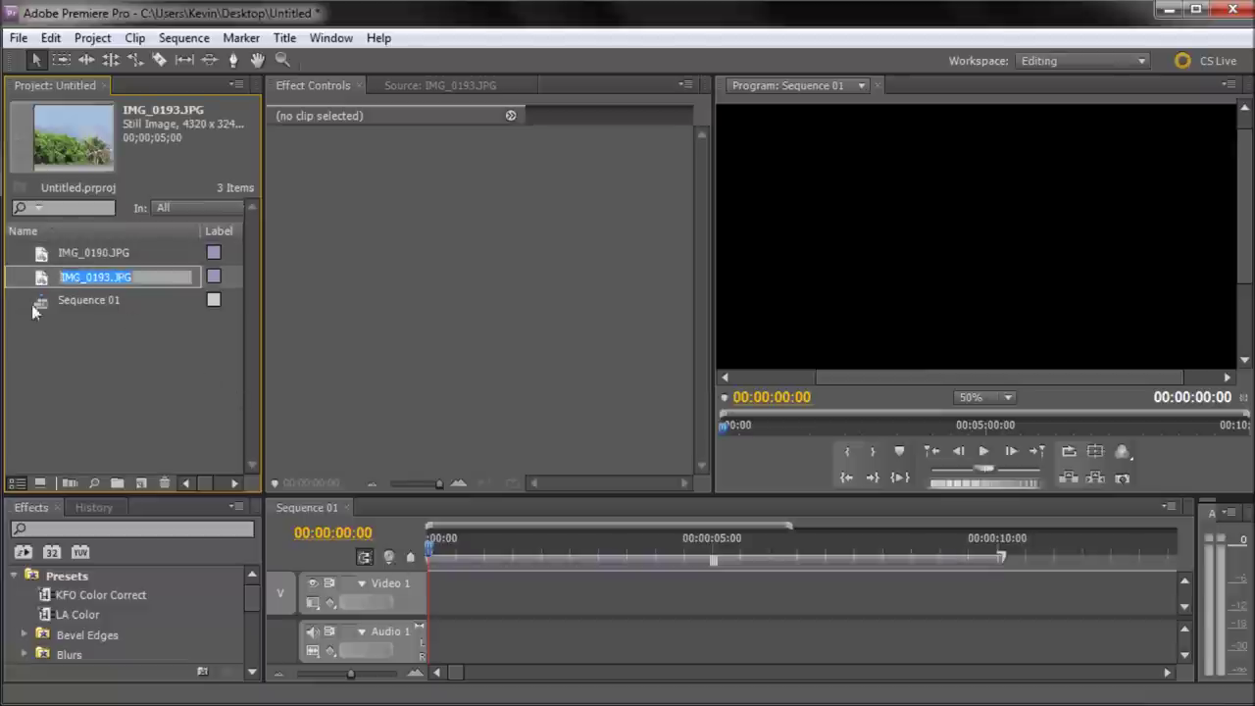
{"action": "left_click", "coordinate": [71, 390]}
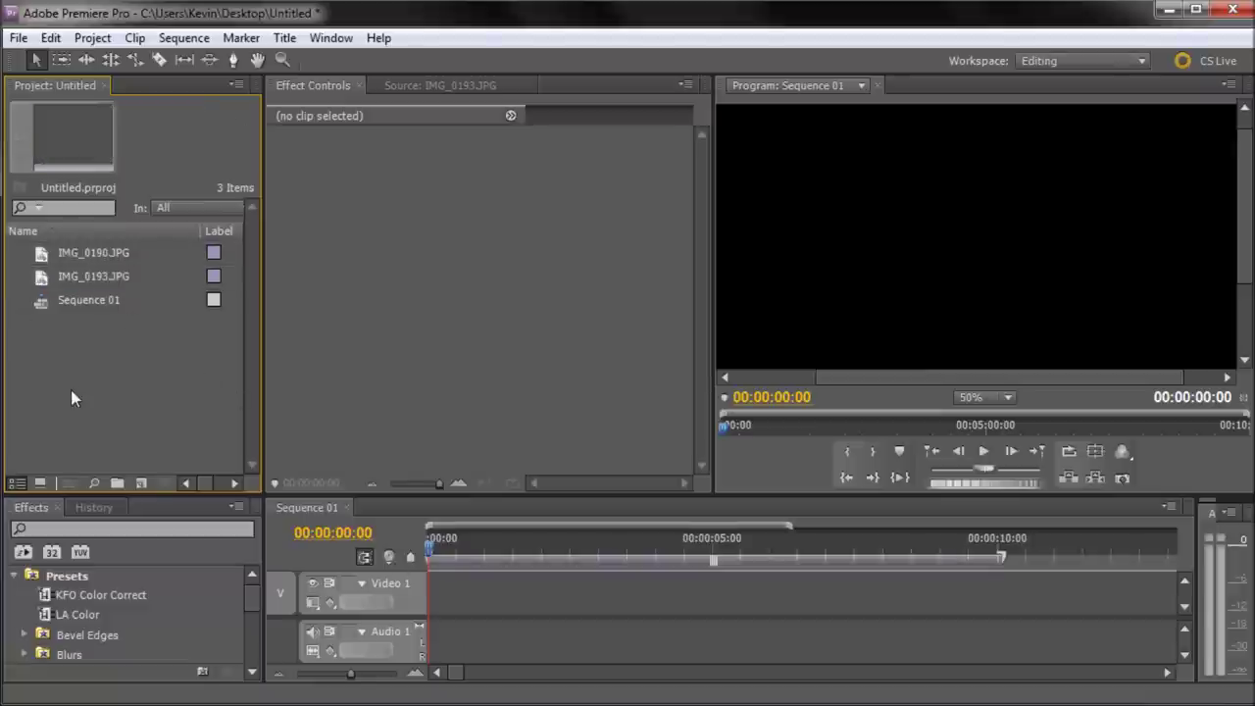
{"action": "left_click", "coordinate": [40, 255]}
{"action": "left_click_drag", "start_coordinate": [40, 255], "coordinate": [442, 594]}
Drop IMG_0193.JPG right after IMG_0190.JPG on Video 1, zoom the timeline out, and preview IMG_0190.JPG.
{"action": "left_click_drag", "start_coordinate": [51, 278], "coordinate": [718, 603]}
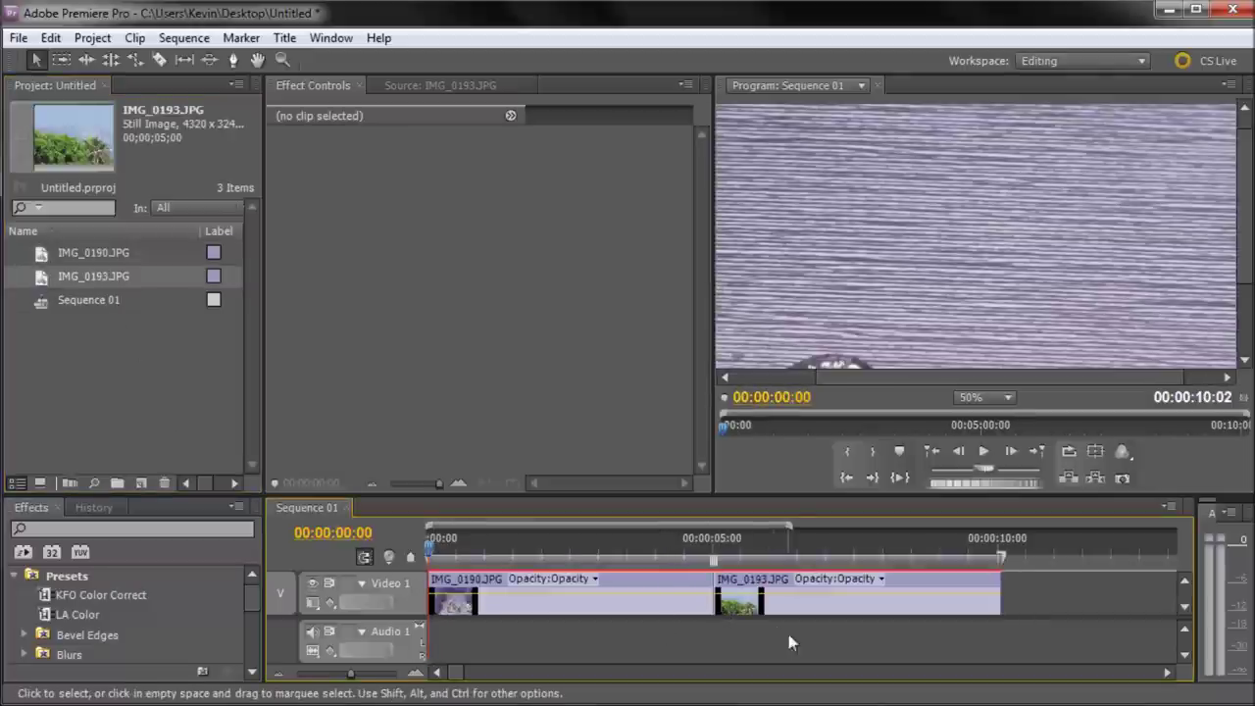
{"action": "key", "text": "minus"}
{"action": "key", "text": "minus"}
{"action": "key", "text": "minus"}
{"action": "key", "text": "minus"}
{"action": "key", "text": "minus"}
{"action": "key", "text": "minus"}
{"action": "key", "text": "minus"}
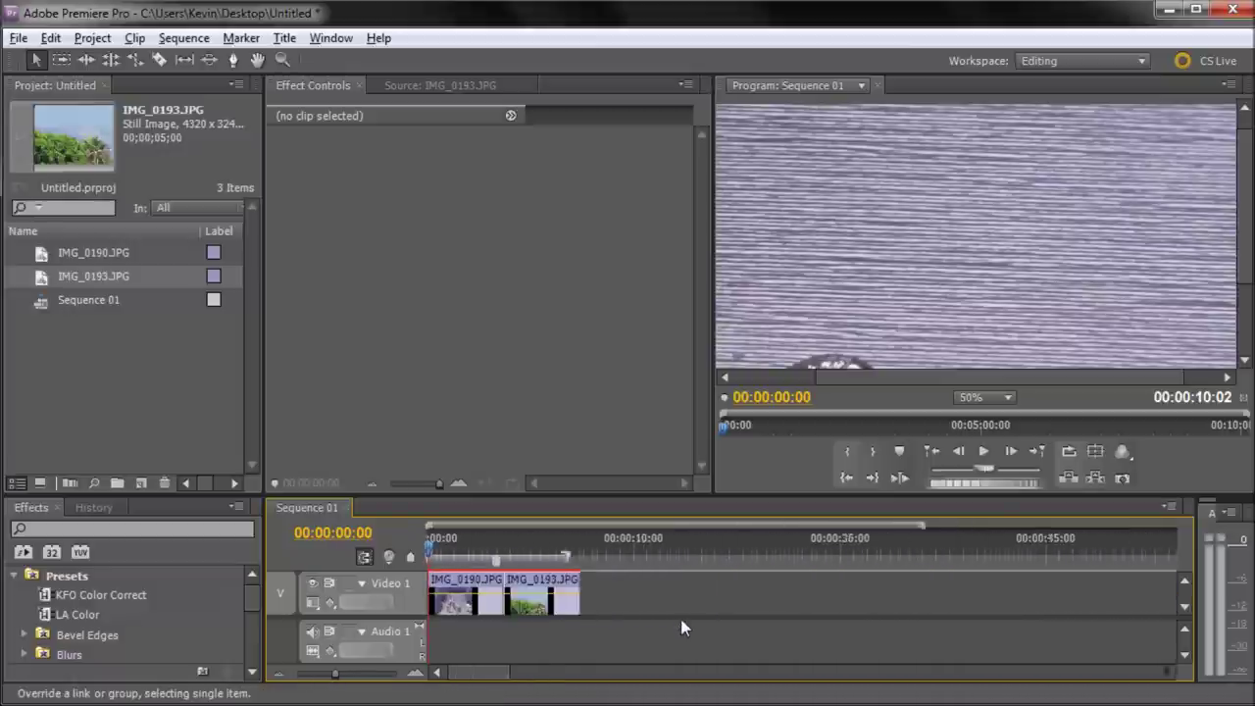
{"action": "key", "text": "minus"}
{"action": "key", "text": "minus"}
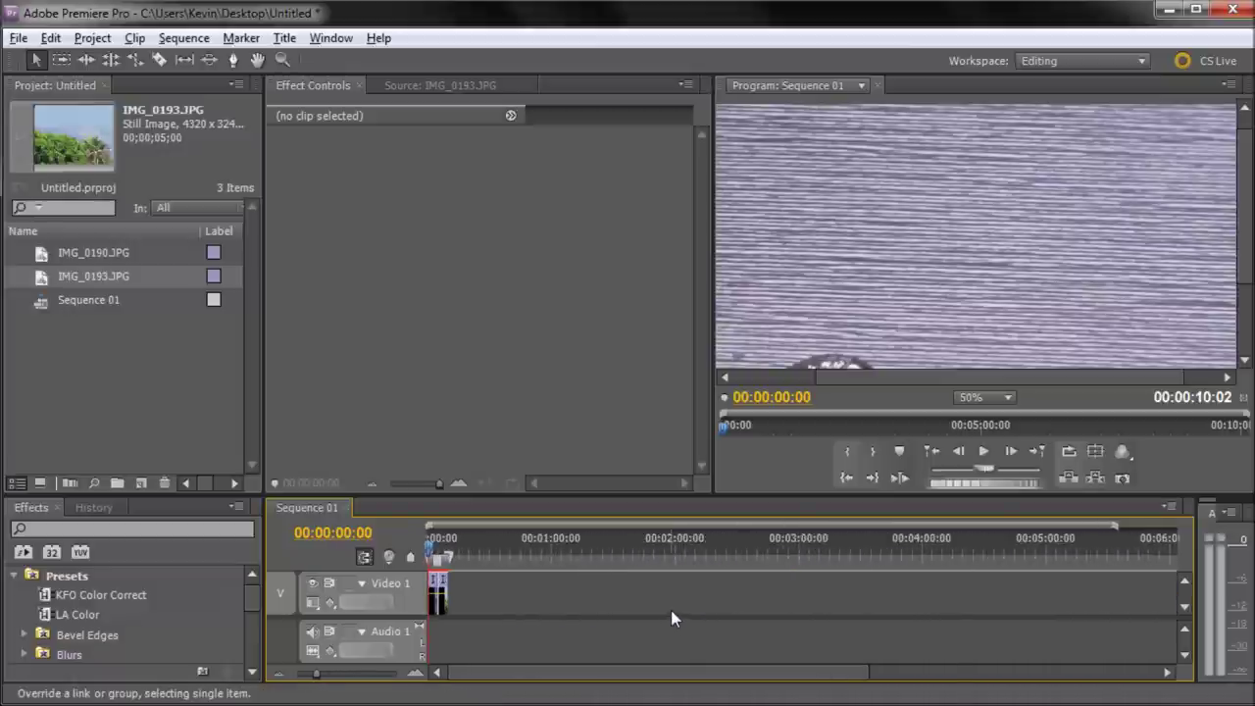
{"action": "key", "text": "alt"}
{"action": "scroll", "coordinate": [466, 597], "scroll_direction": "up", "scroll_amount": 6}
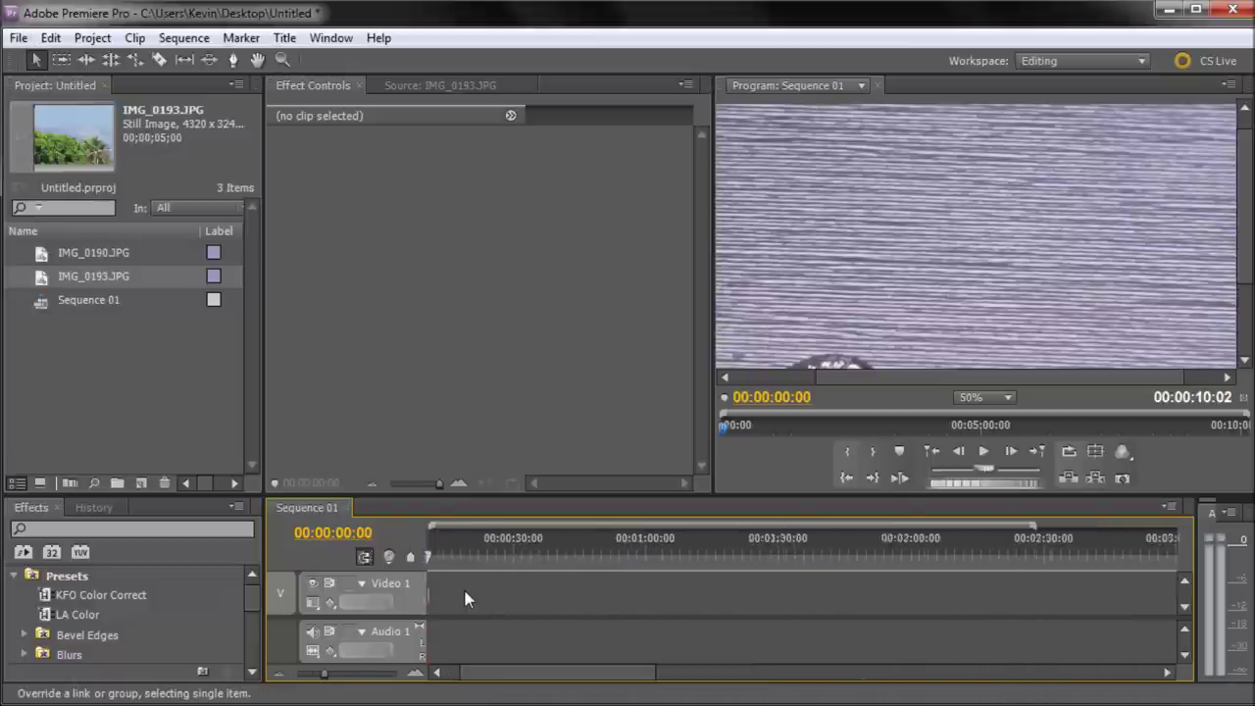
{"action": "scroll", "coordinate": [461, 608], "scroll_direction": "up", "scroll_amount": 5}
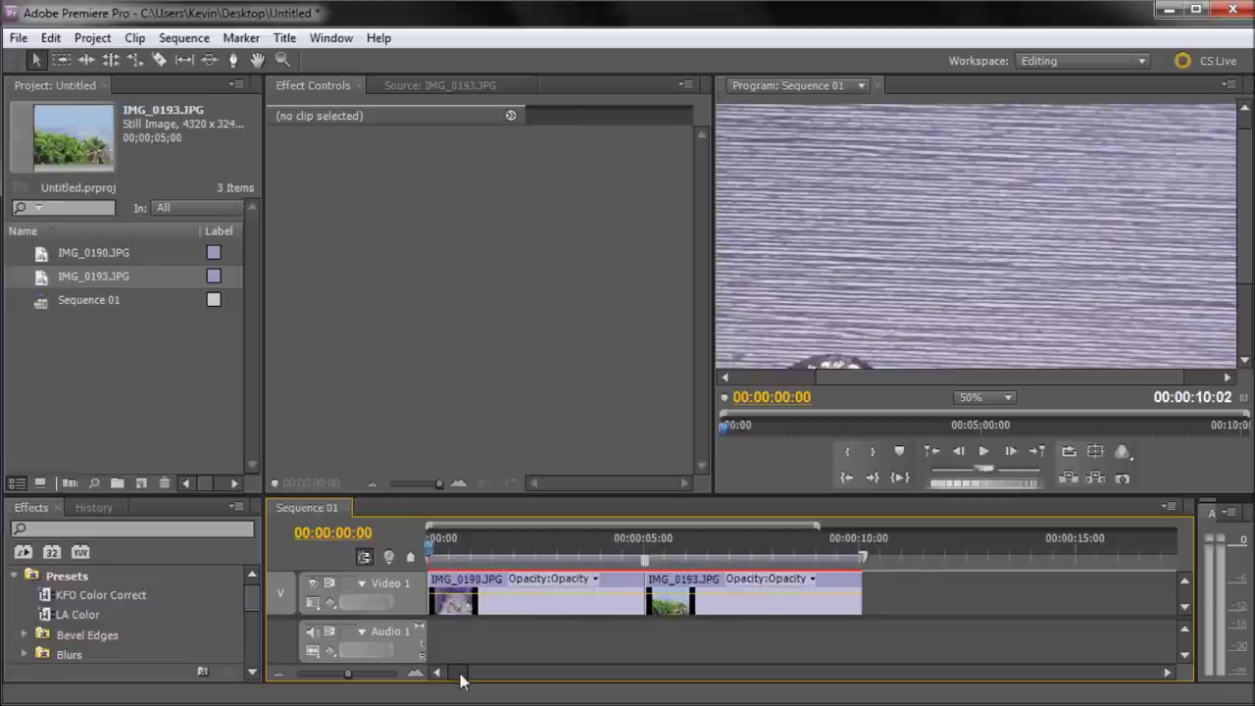
{"action": "left_click", "coordinate": [438, 672]}
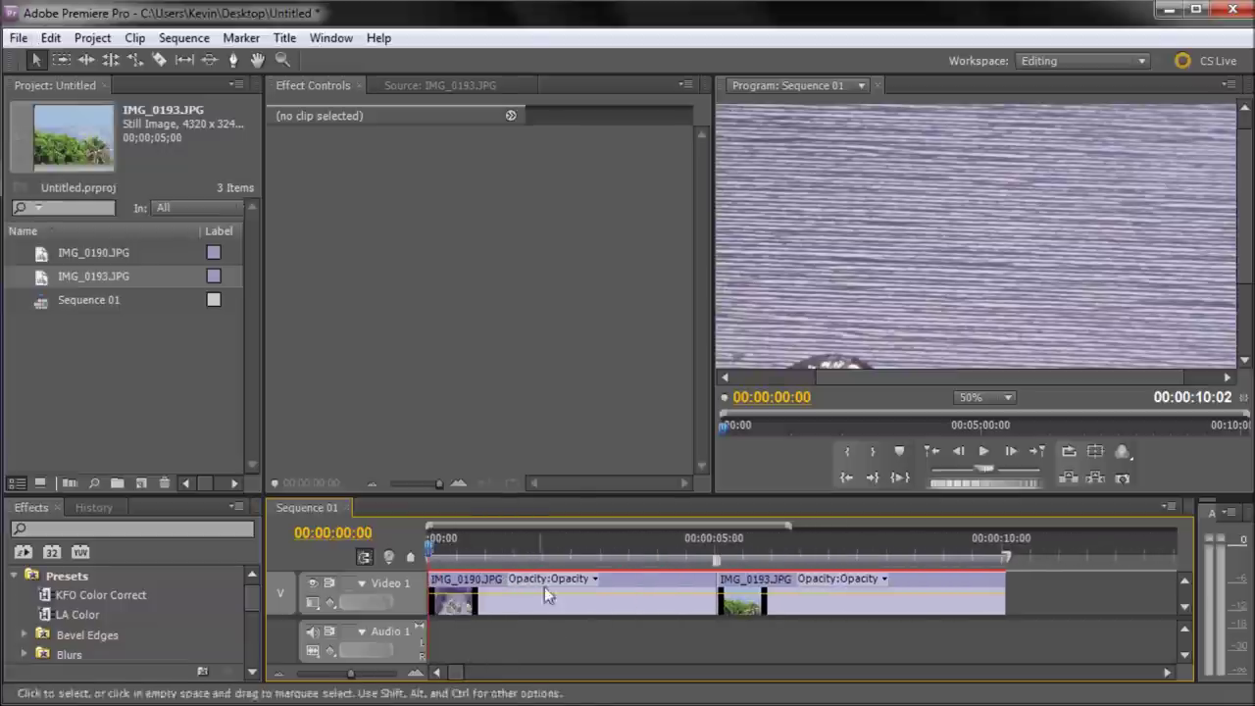
{"action": "double_click", "coordinate": [41, 257]}
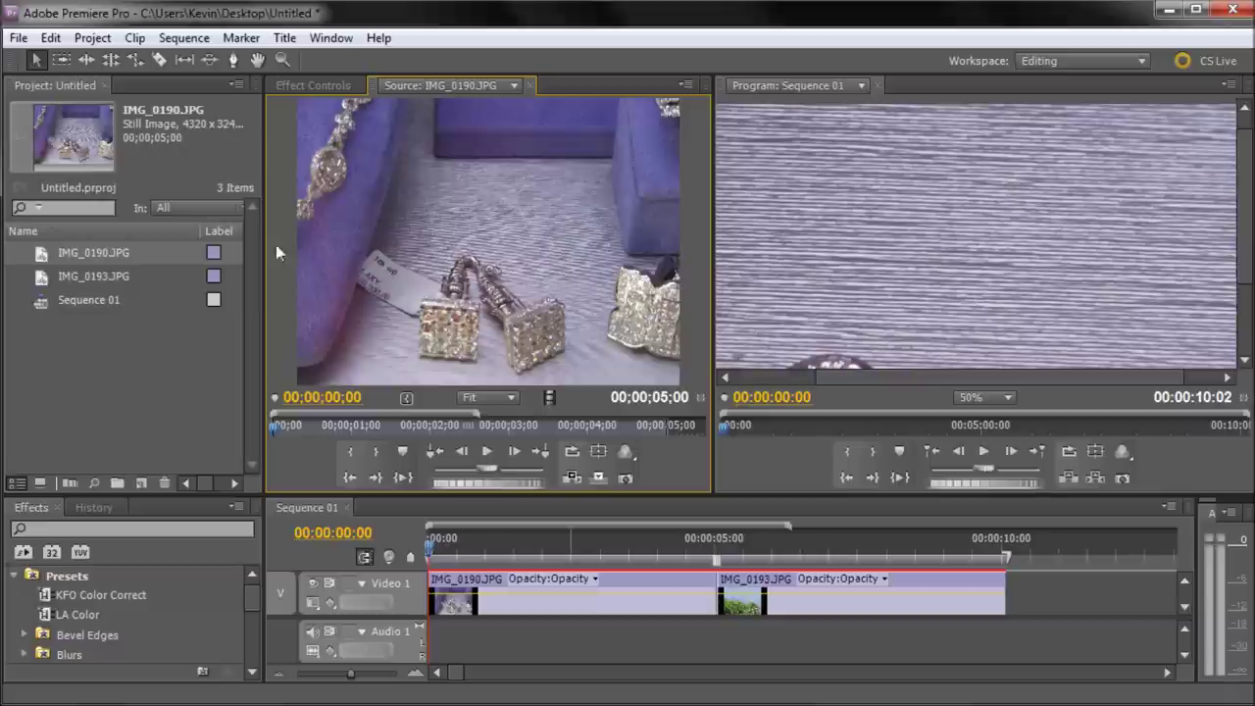
Load IMG_0193.JPG into the Source monitor to preview the hillside photo.
{"action": "left_click", "coordinate": [43, 278]}
{"action": "double_click", "coordinate": [42, 282]}
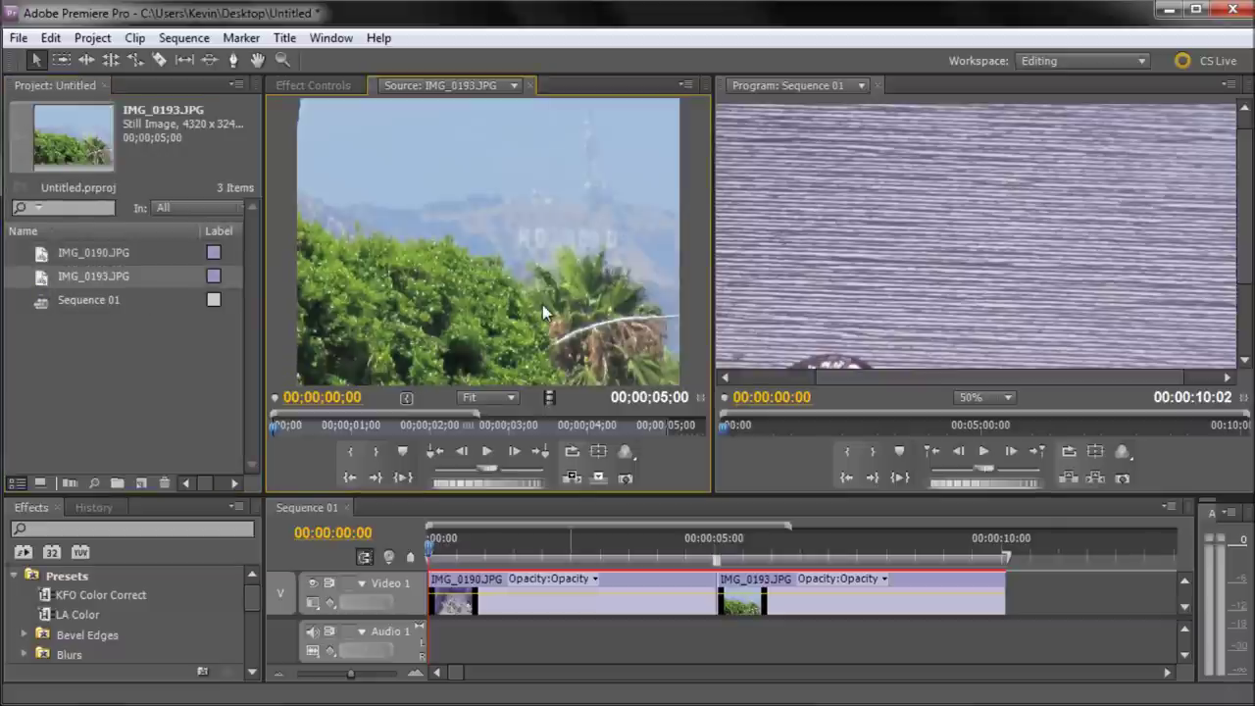
{"action": "left_click", "coordinate": [991, 397]}
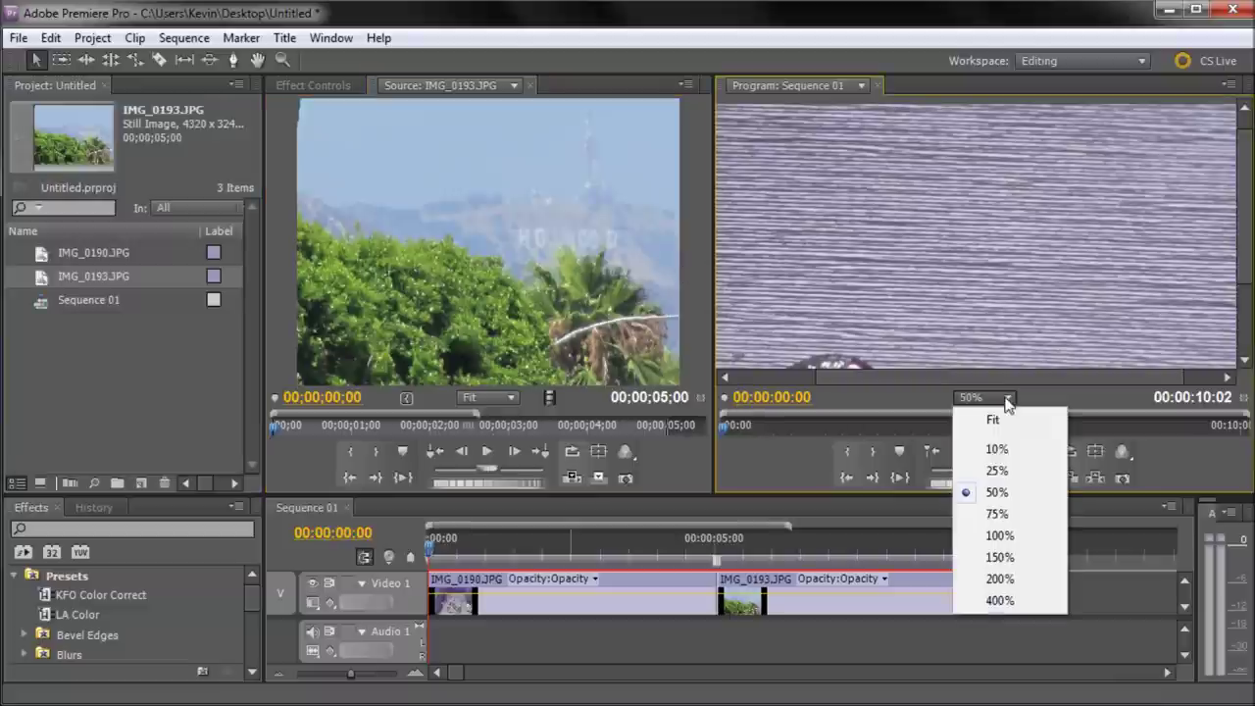
Set the Program monitor view to 10% and select the IMG_0190 image.
{"action": "left_click", "coordinate": [995, 452]}
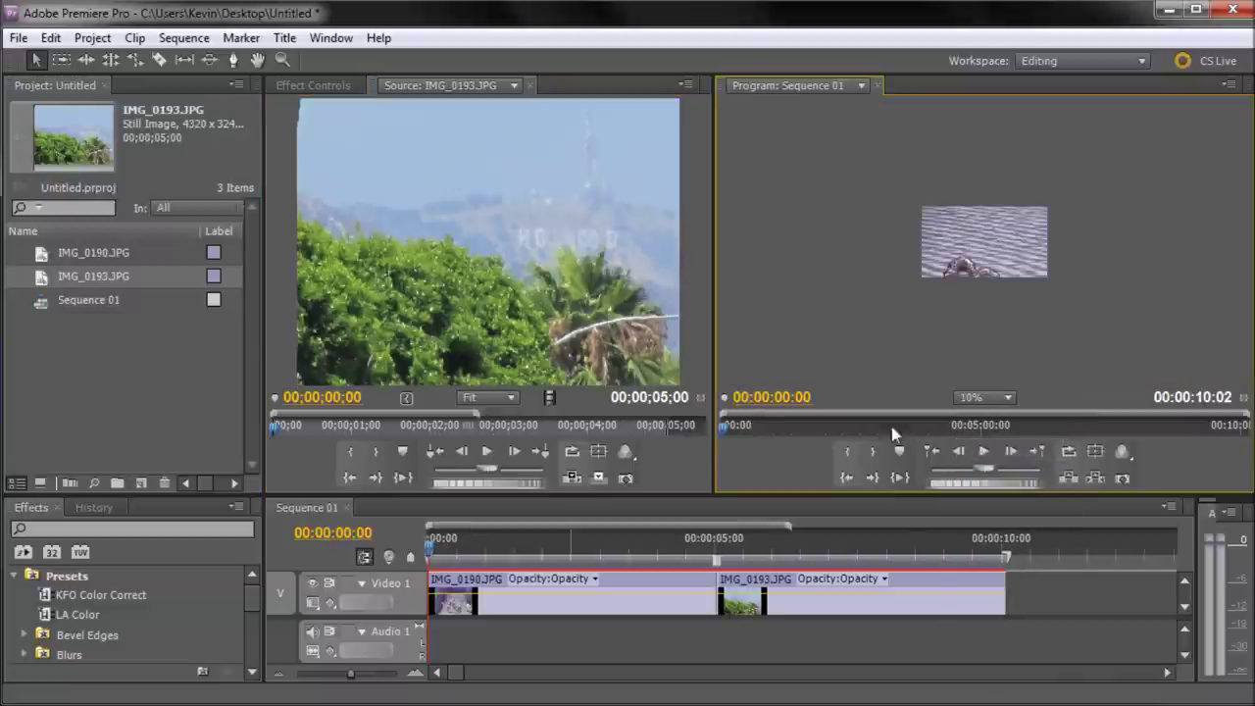
{"action": "left_click", "coordinate": [1003, 231]}
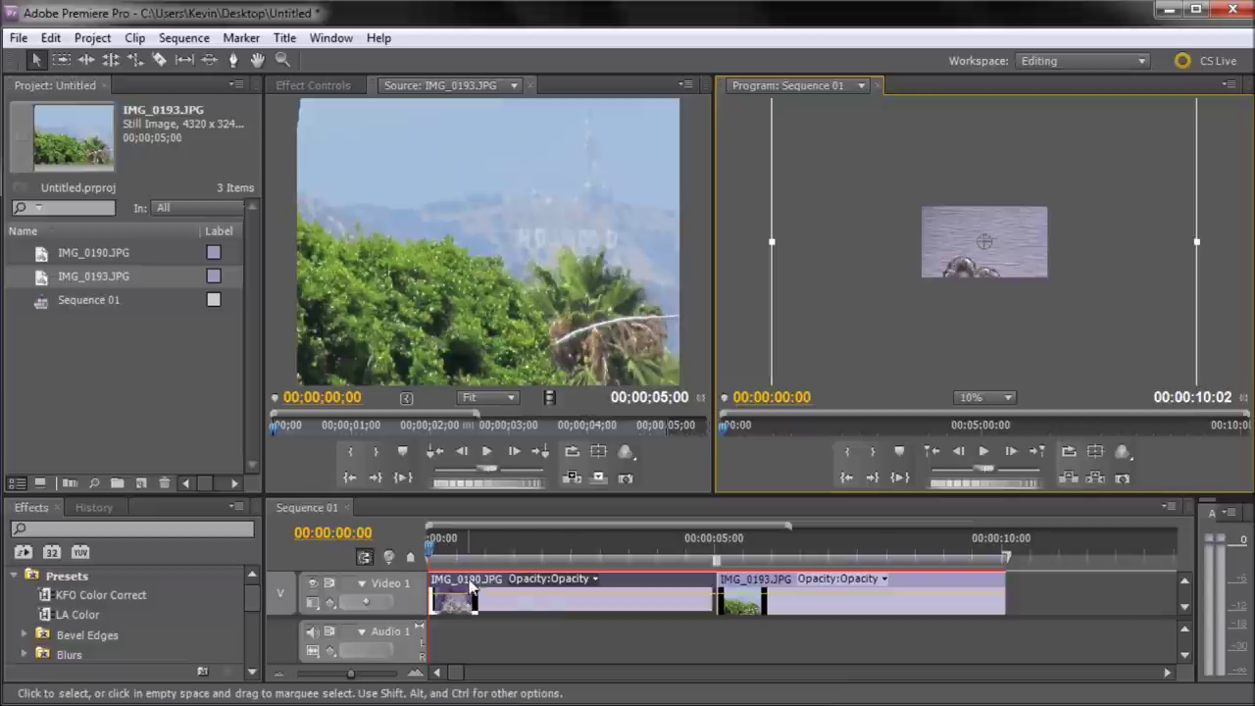
{"action": "left_click", "coordinate": [541, 593]}
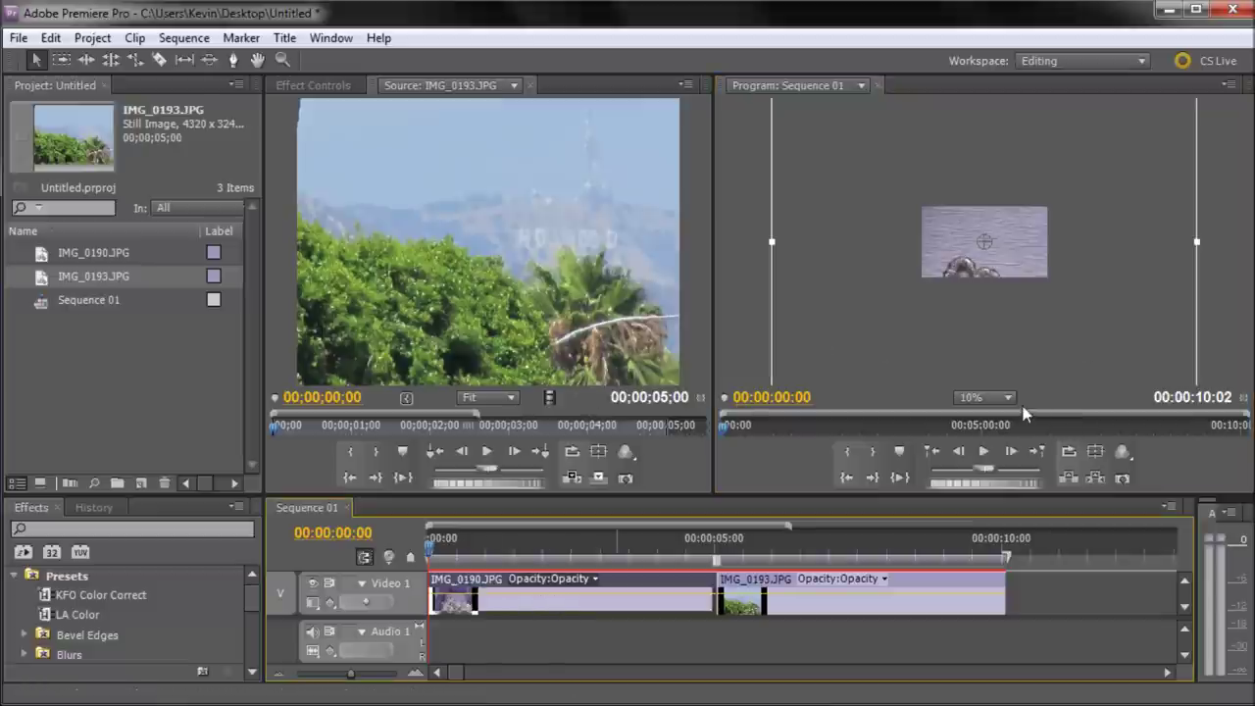
{"action": "left_click_drag", "start_coordinate": [990, 497], "coordinate": [993, 569]}
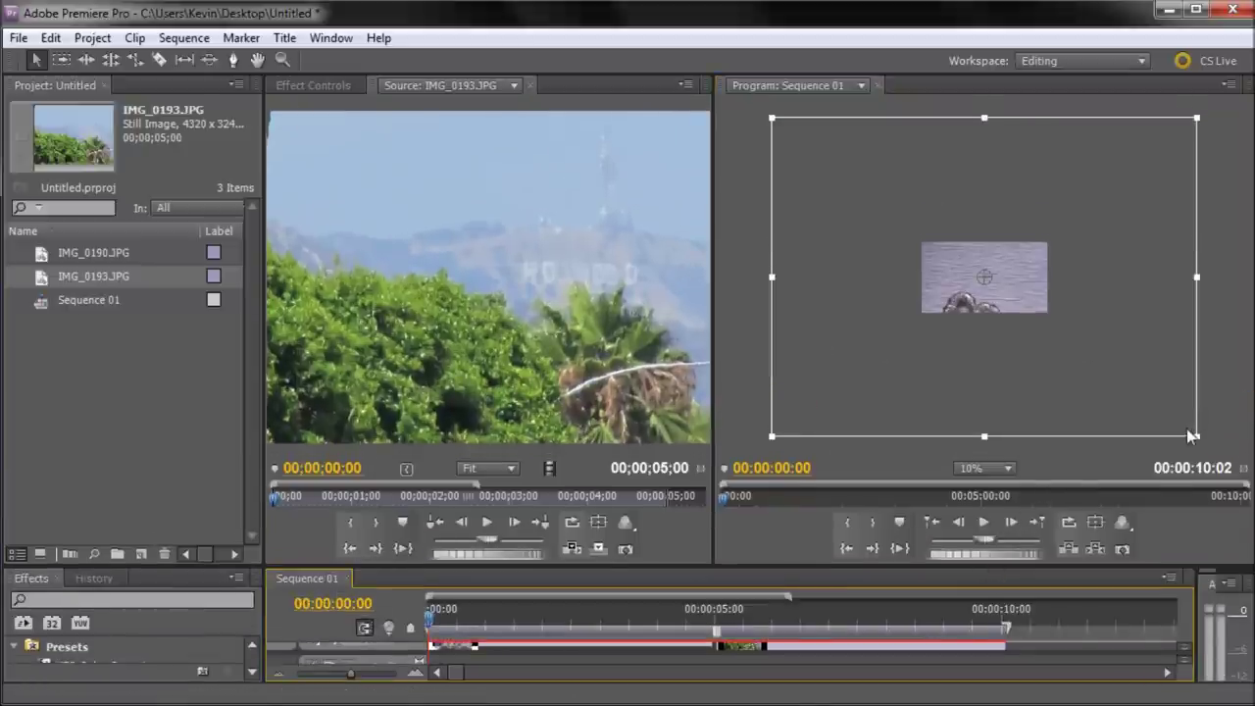
Scale IMG_0190 down and move it up and slightly left in the frame.
{"action": "left_click_drag", "start_coordinate": [1189, 432], "coordinate": [1076, 350]}
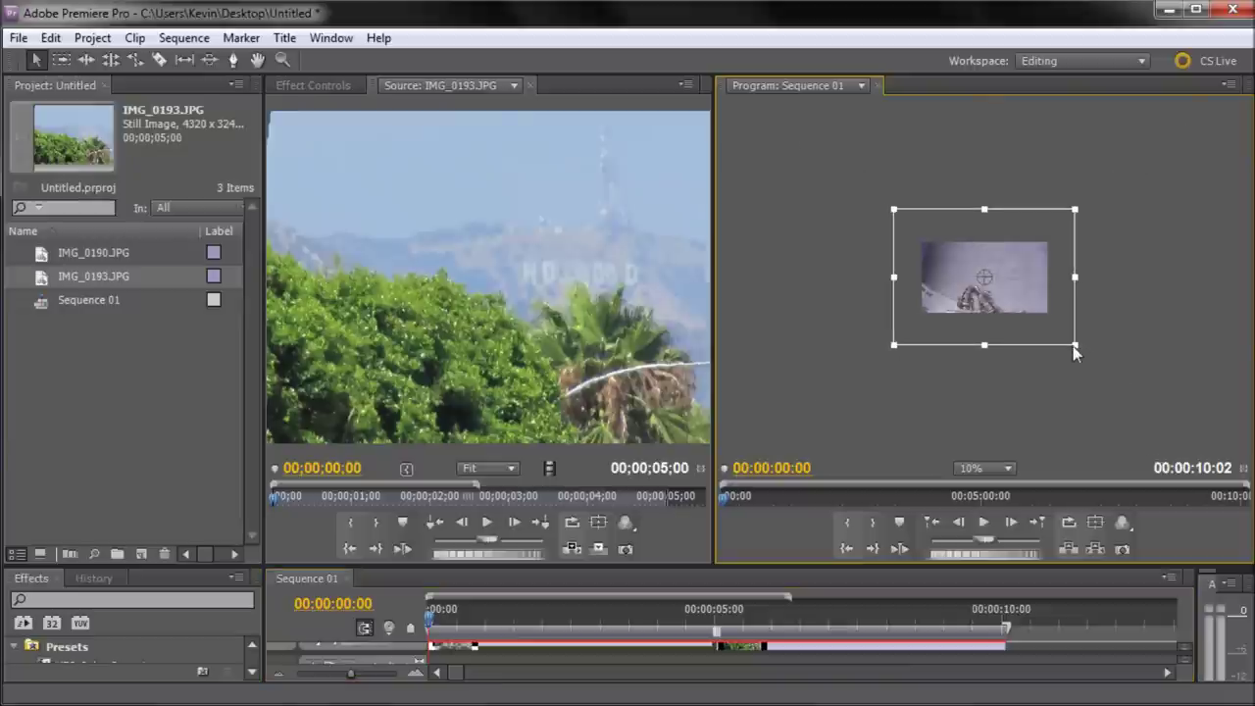
{"action": "left_click_drag", "start_coordinate": [1010, 327], "coordinate": [1137, 363]}
{"action": "left_click_drag", "start_coordinate": [1074, 339], "coordinate": [1067, 313]}
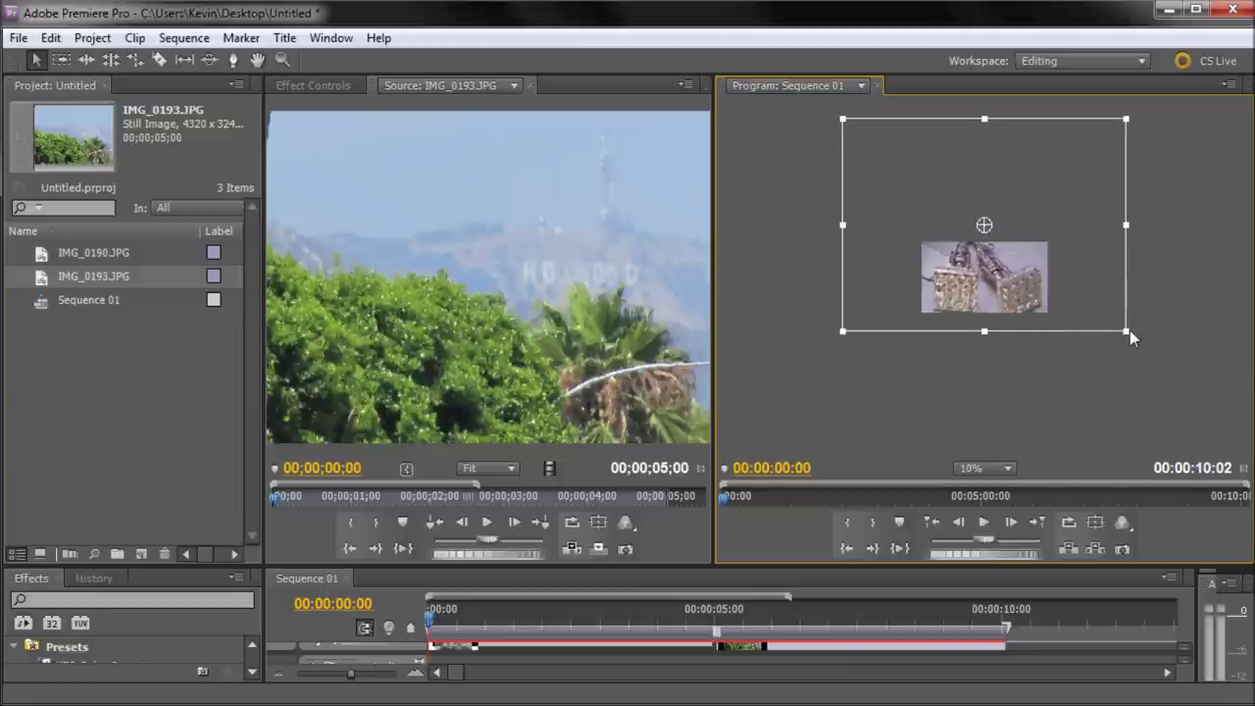
{"action": "left_click_drag", "start_coordinate": [1130, 331], "coordinate": [1121, 326]}
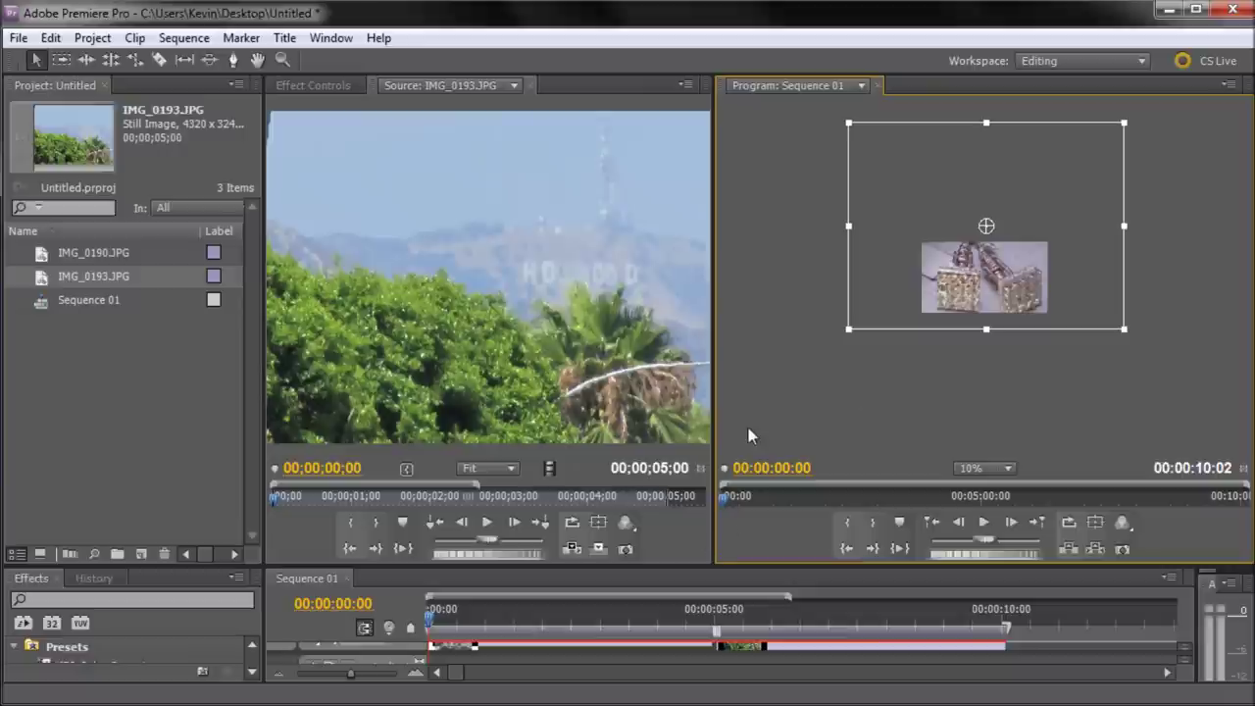
{"action": "left_click_drag", "start_coordinate": [545, 565], "coordinate": [551, 481]}
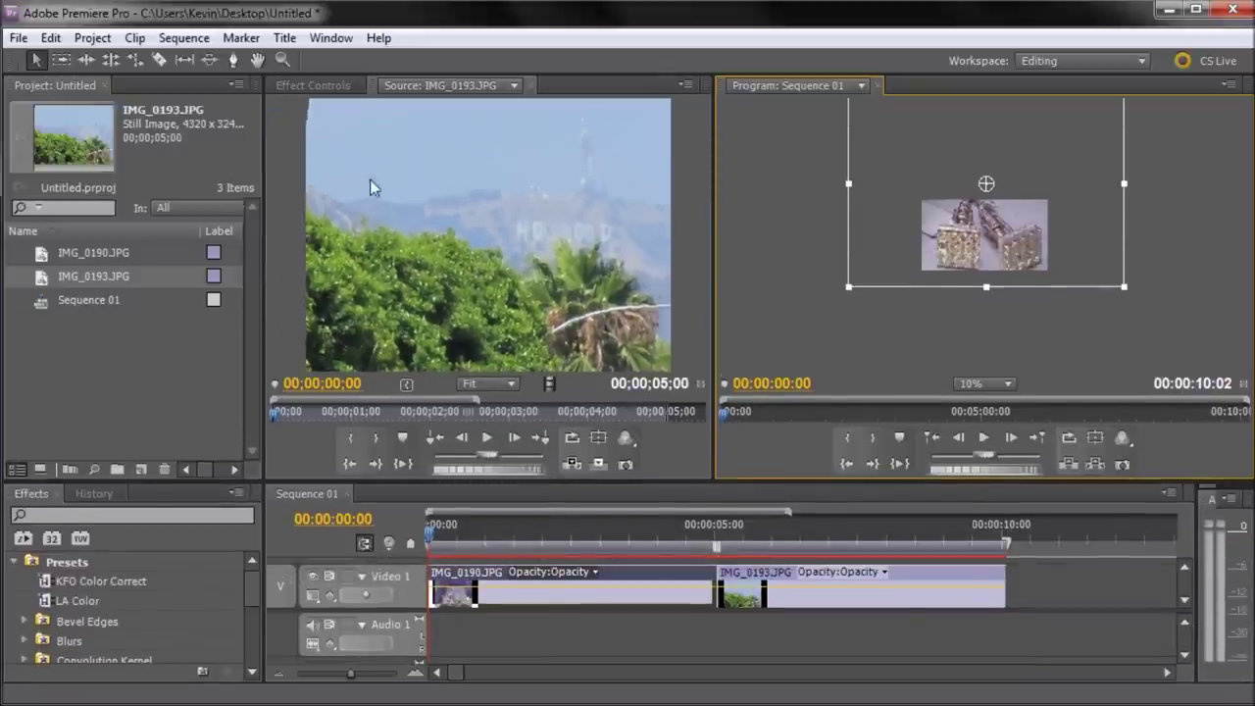
Show Effect Controls with the IMG_0190.JPG clip selected in the timeline.
{"action": "left_click", "coordinate": [312, 86]}
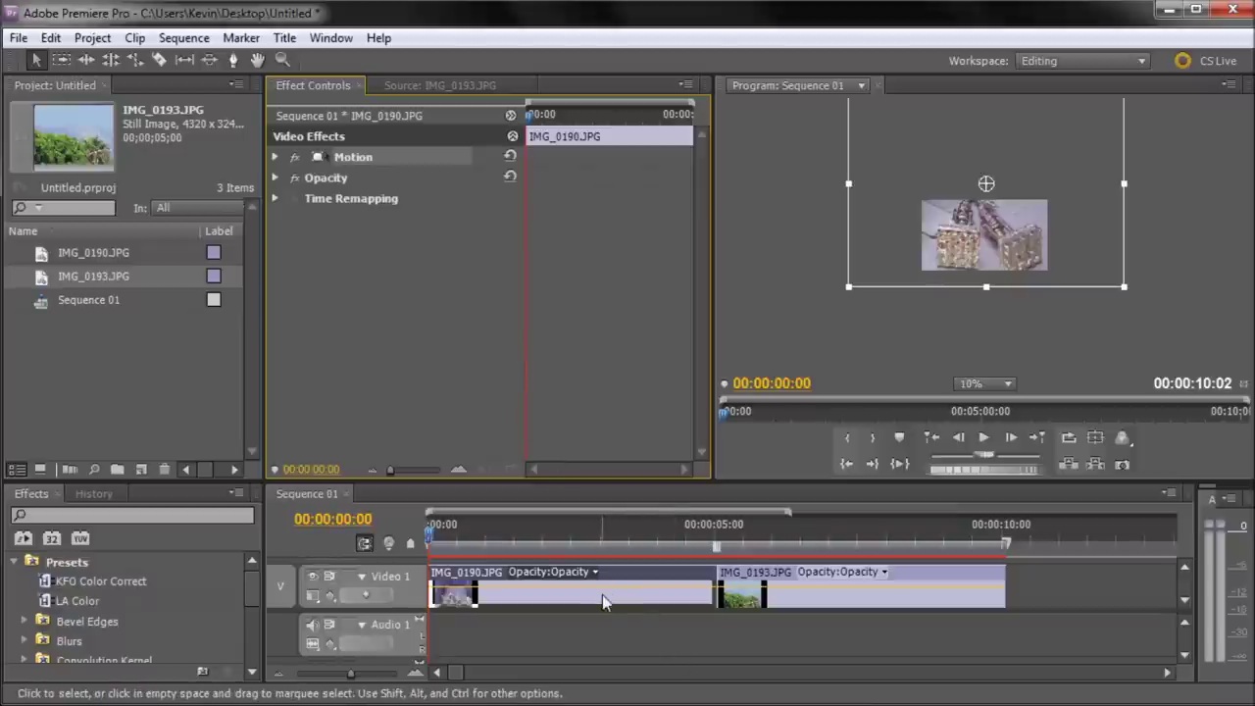
{"action": "left_click", "coordinate": [573, 625]}
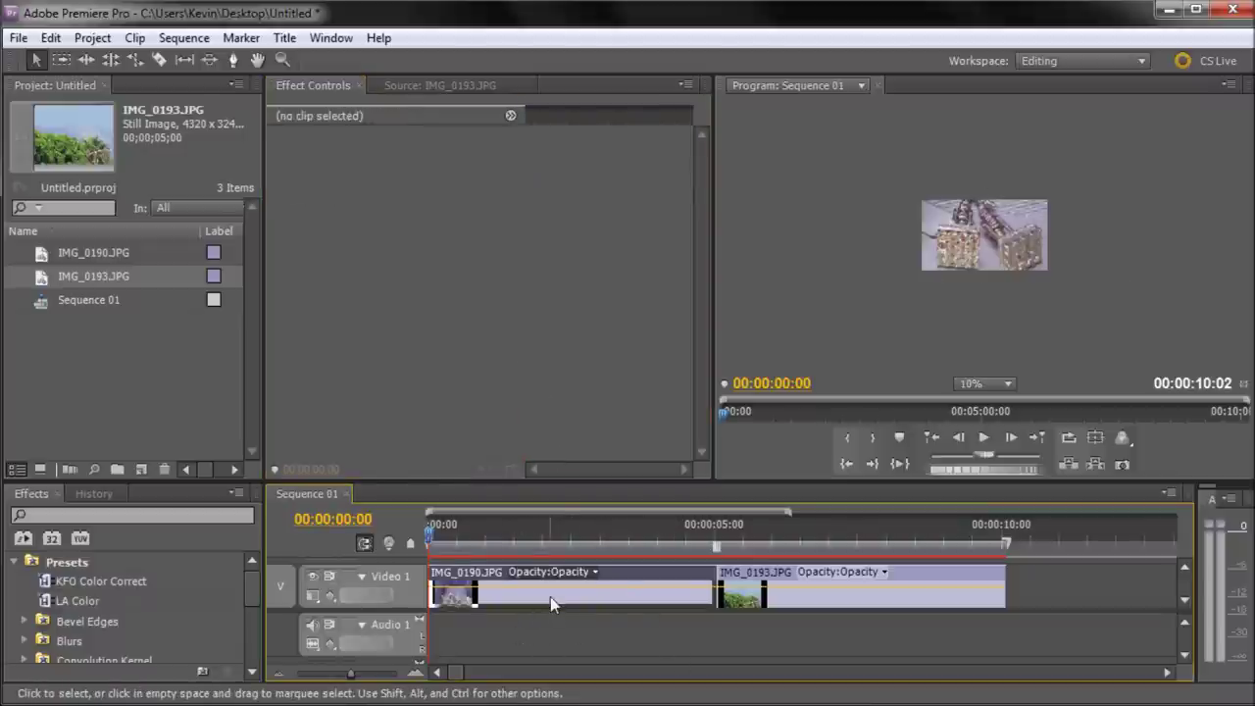
{"action": "left_click", "coordinate": [667, 607]}
{"action": "left_click", "coordinate": [800, 607]}
{"action": "left_click", "coordinate": [596, 608]}
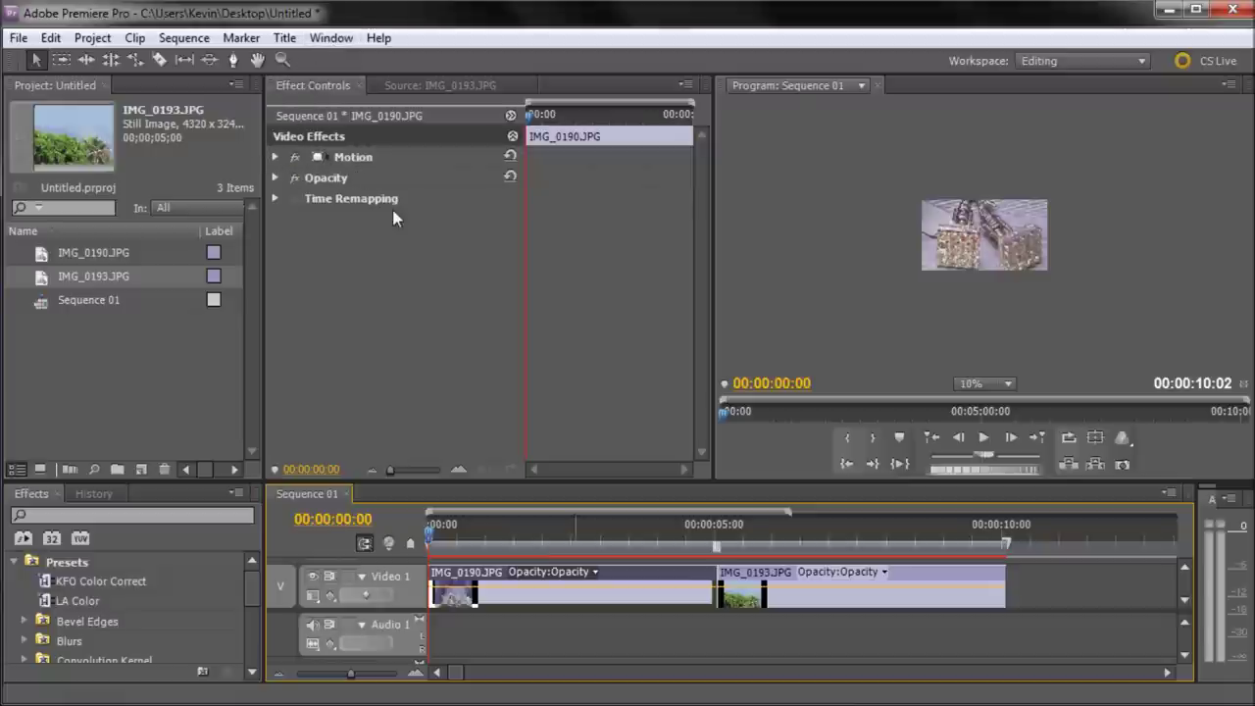
Select the Motion effect so the image's transform box appears.
{"action": "left_click", "coordinate": [349, 157]}
{"action": "left_click", "coordinate": [341, 183]}
{"action": "left_click", "coordinate": [341, 202]}
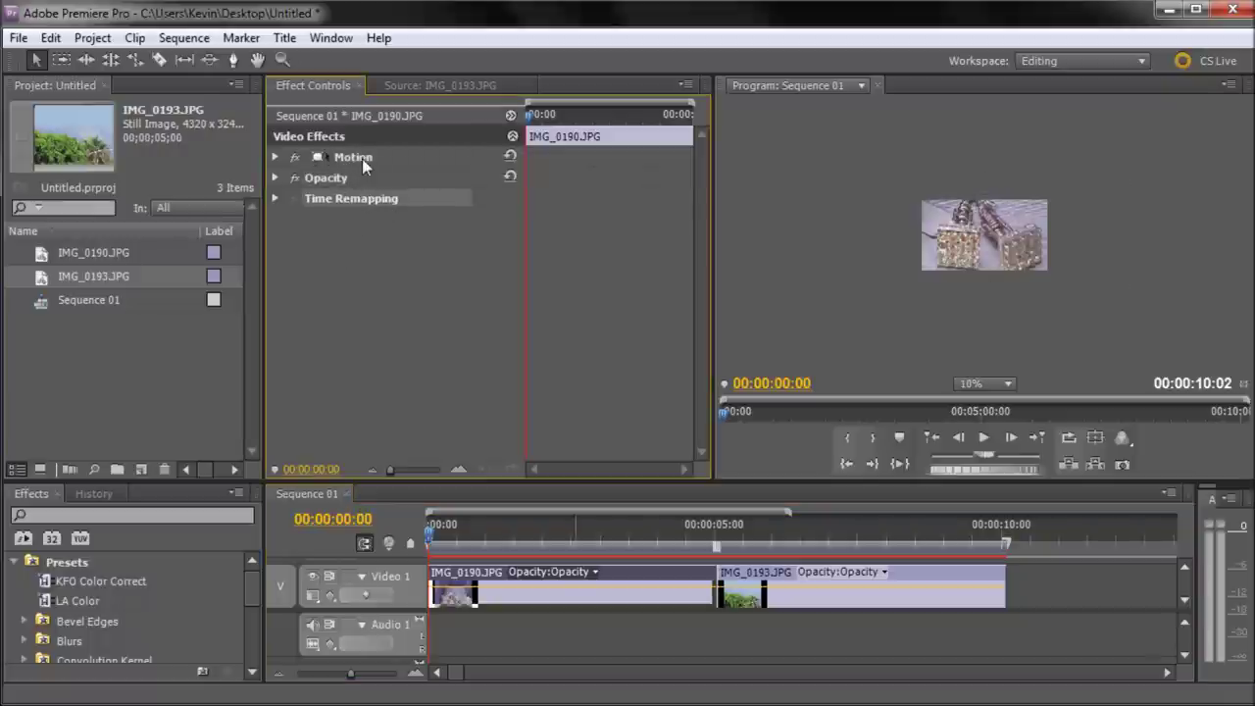
{"action": "left_click", "coordinate": [361, 161]}
{"action": "left_click", "coordinate": [354, 175]}
{"action": "left_click", "coordinate": [356, 158]}
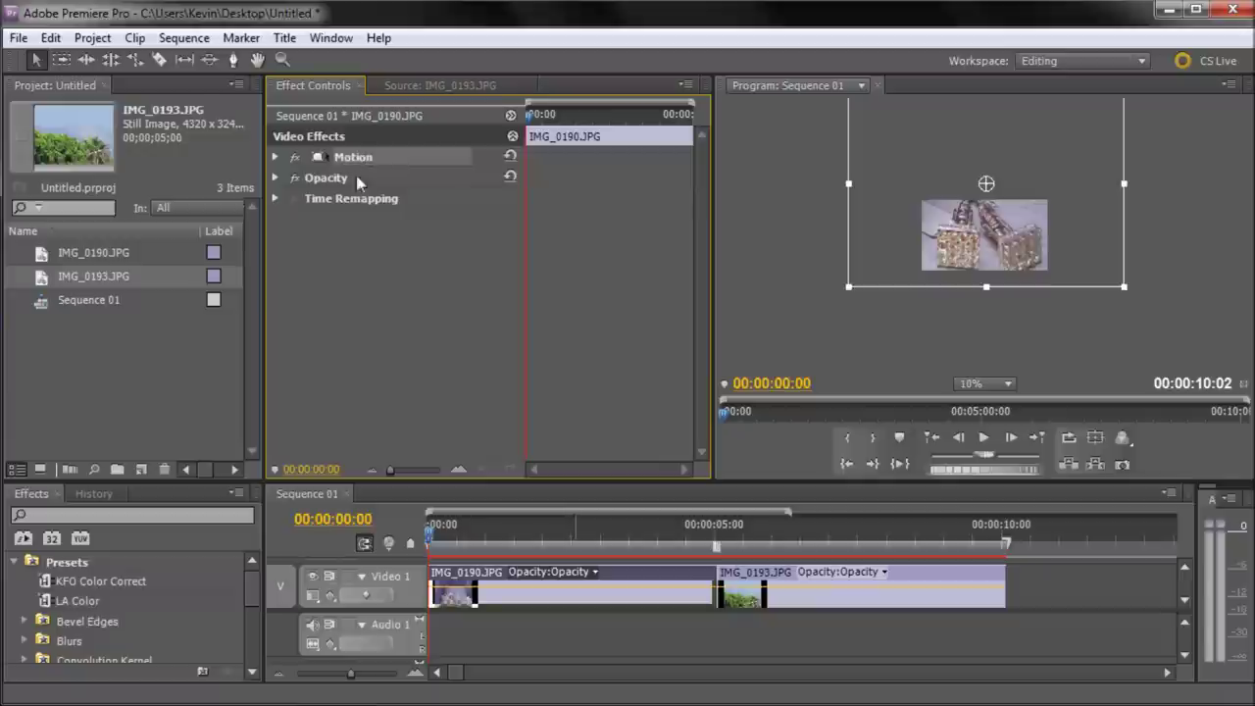
Expand Motion to show Position 660.0, -160.0 and Scale 64.8, then return the playhead to 00:00.
{"action": "left_click", "coordinate": [276, 158]}
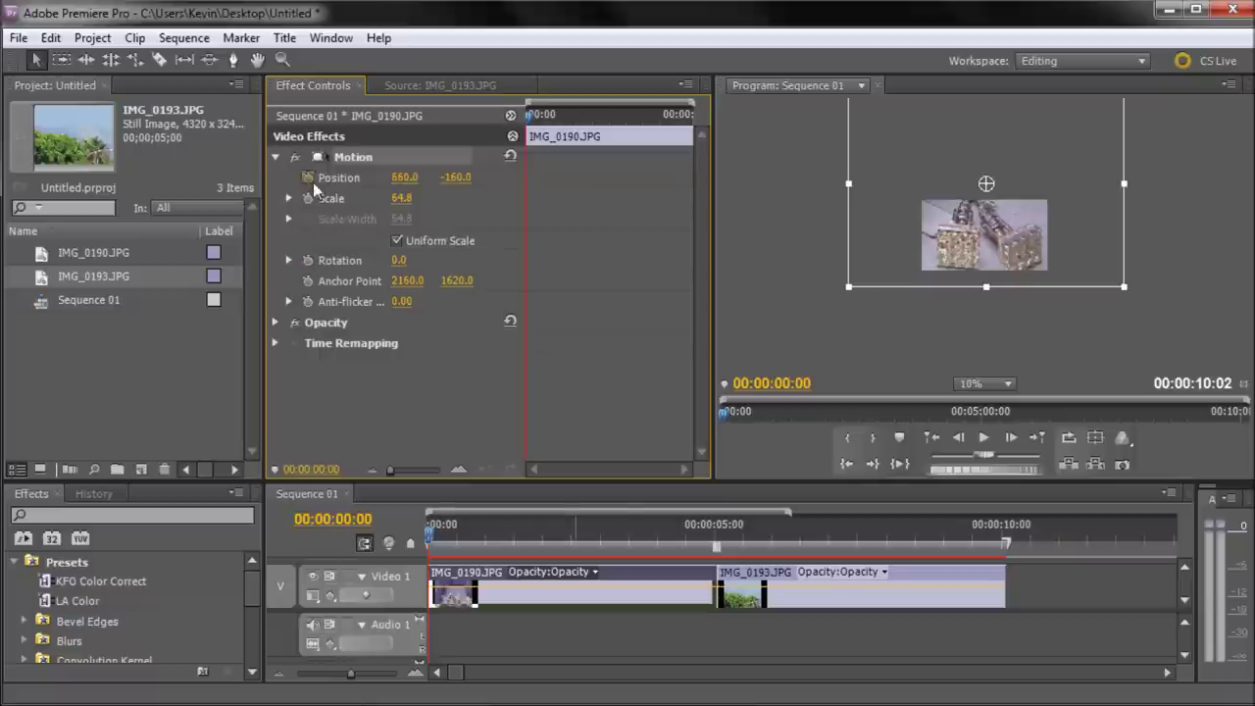
{"action": "left_click", "coordinate": [446, 538]}
{"action": "left_click_drag", "start_coordinate": [446, 540], "coordinate": [428, 537]}
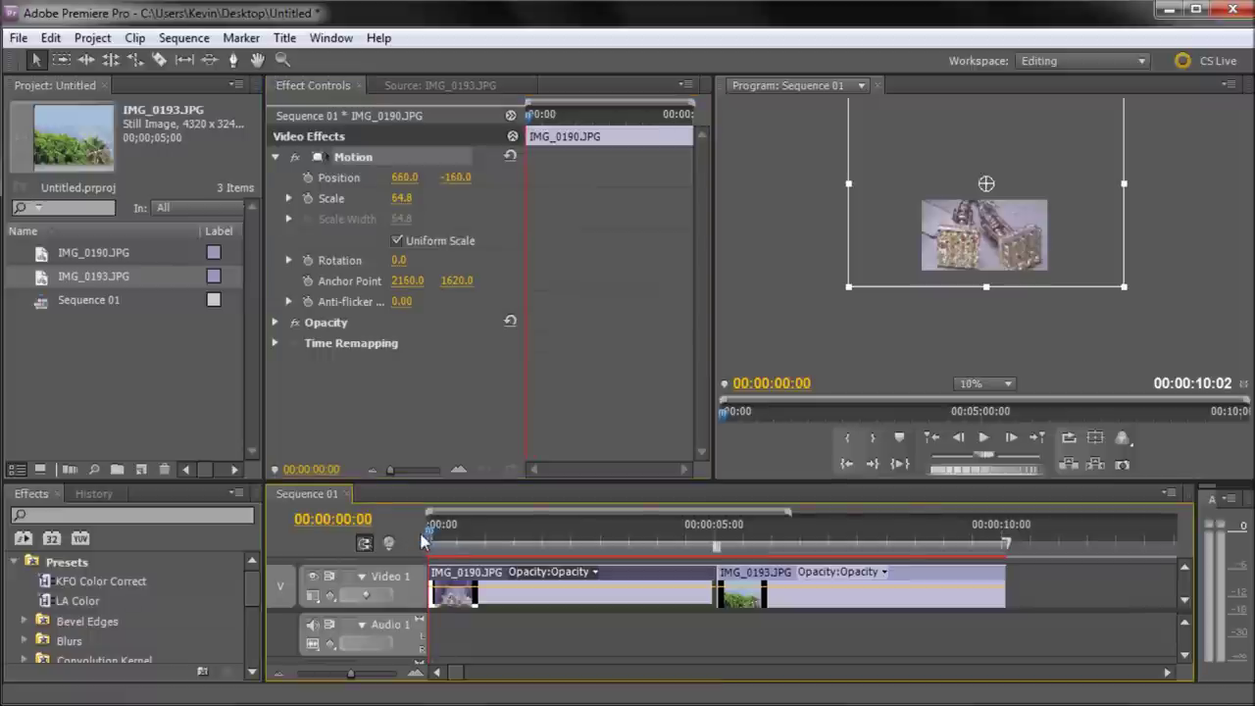
Keyframe IMG_0190's Position at 00:00, then drag it to about 1270, 80 near 5 seconds.
{"action": "left_click", "coordinate": [306, 179]}
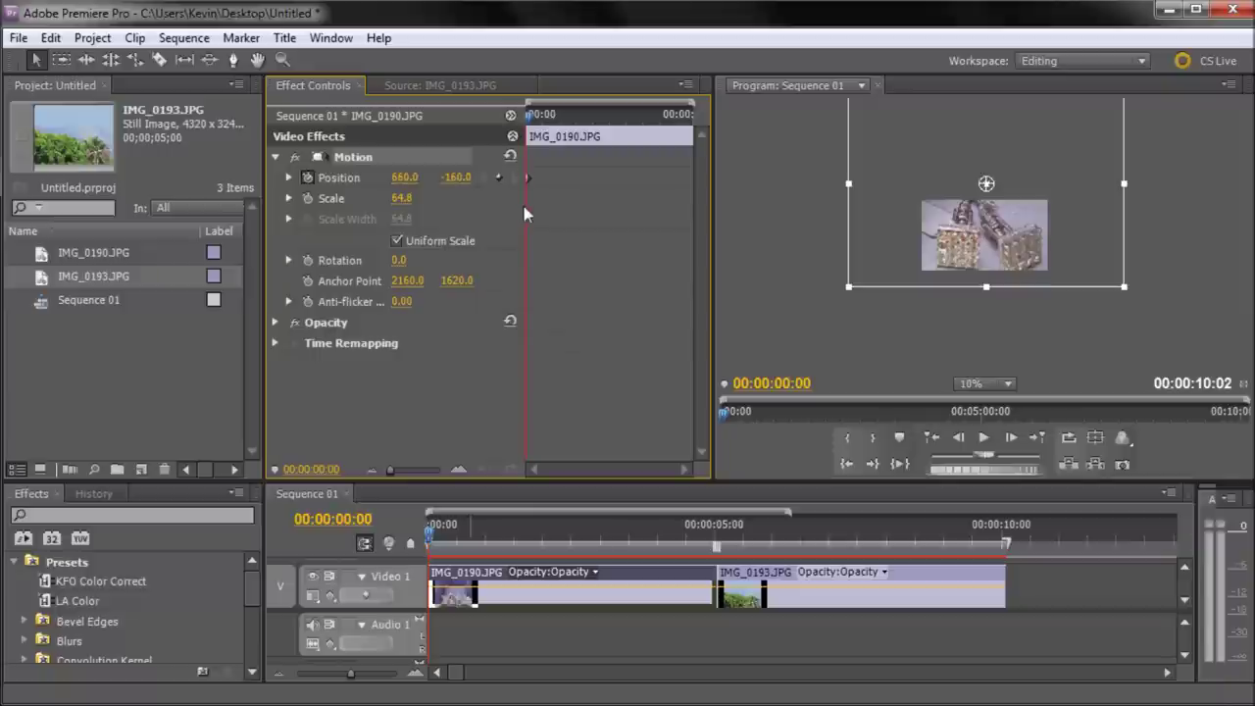
{"action": "left_click_drag", "start_coordinate": [432, 536], "coordinate": [717, 563]}
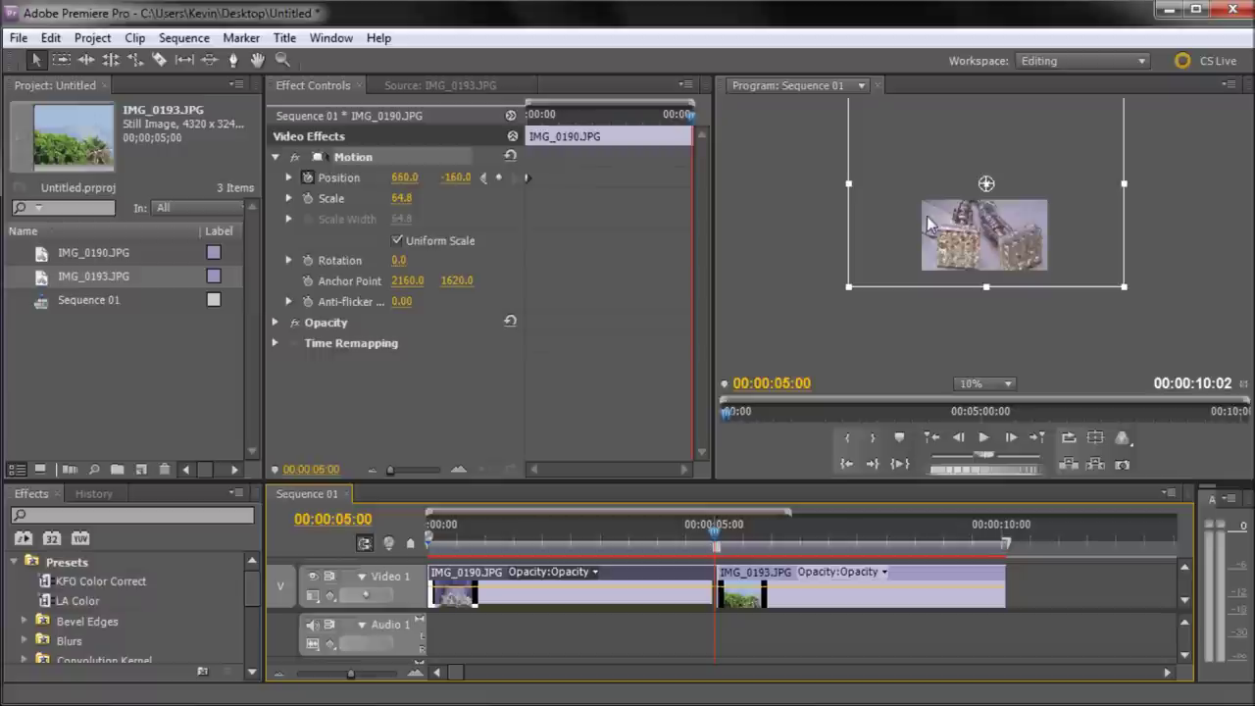
{"action": "left_click_drag", "start_coordinate": [952, 242], "coordinate": [1010, 265]}
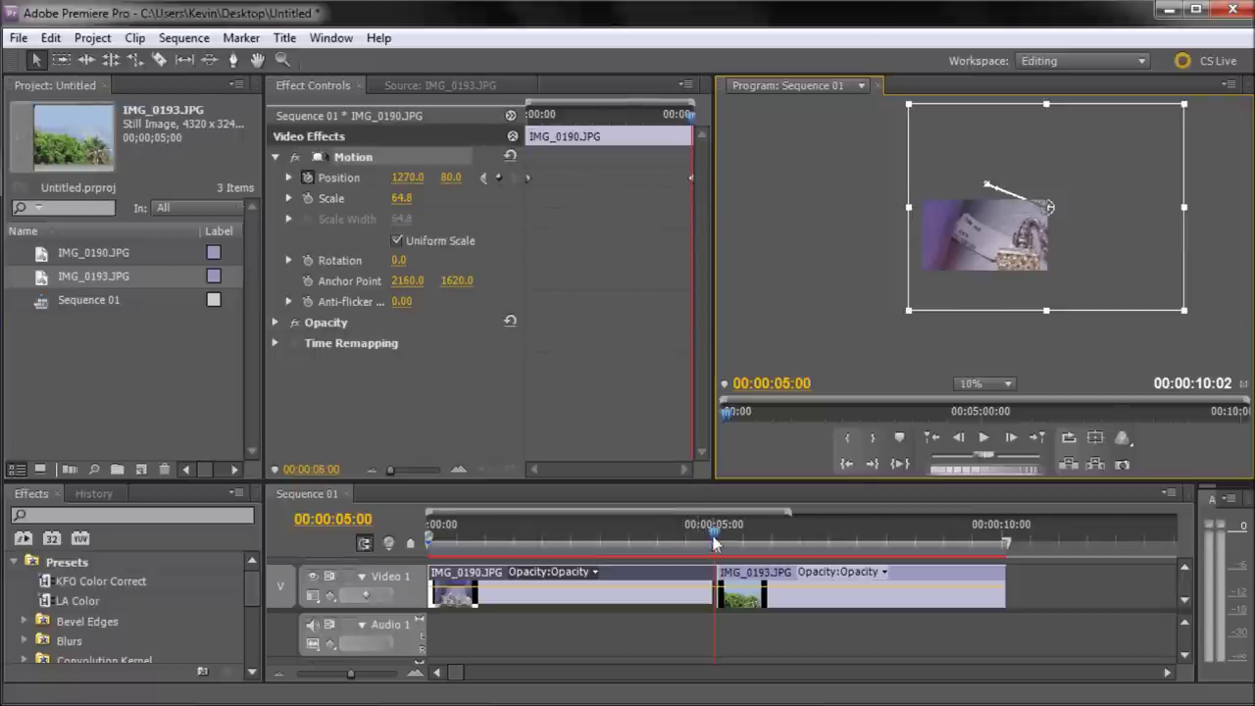
Scrub through the first clip to preview the pan.
{"action": "left_click_drag", "start_coordinate": [717, 545], "coordinate": [663, 549]}
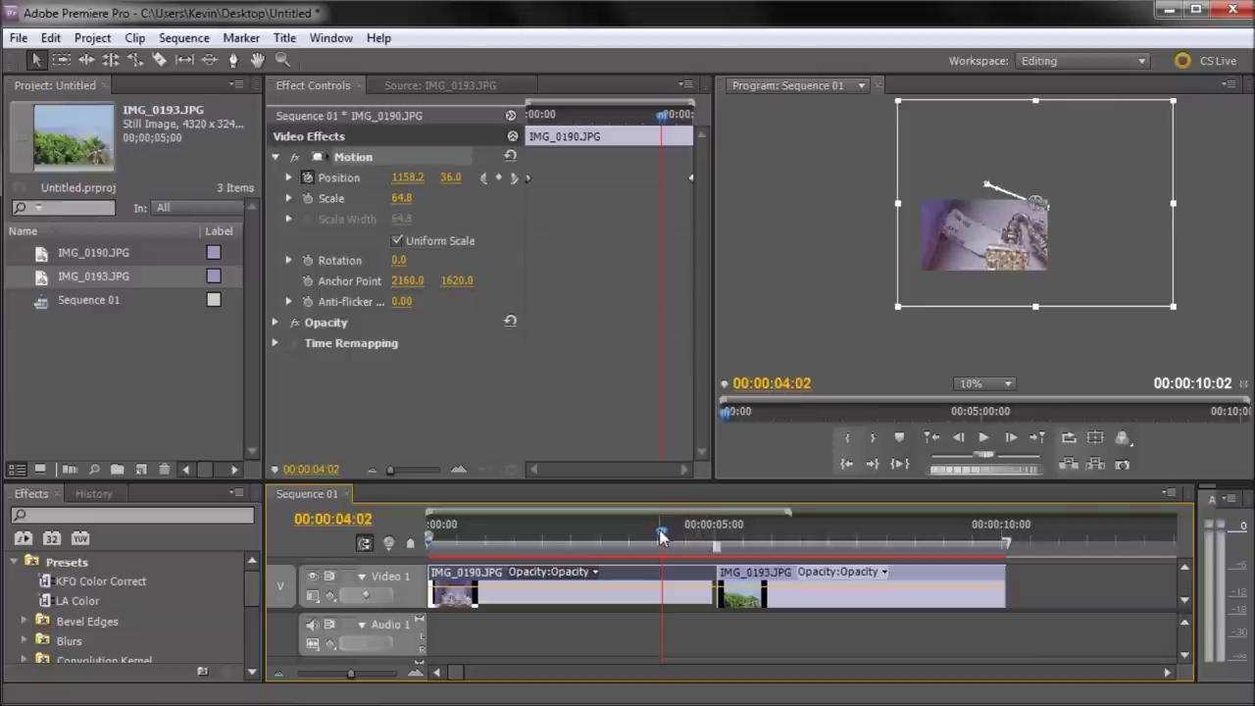
{"action": "left_click_drag", "start_coordinate": [664, 533], "coordinate": [604, 536]}
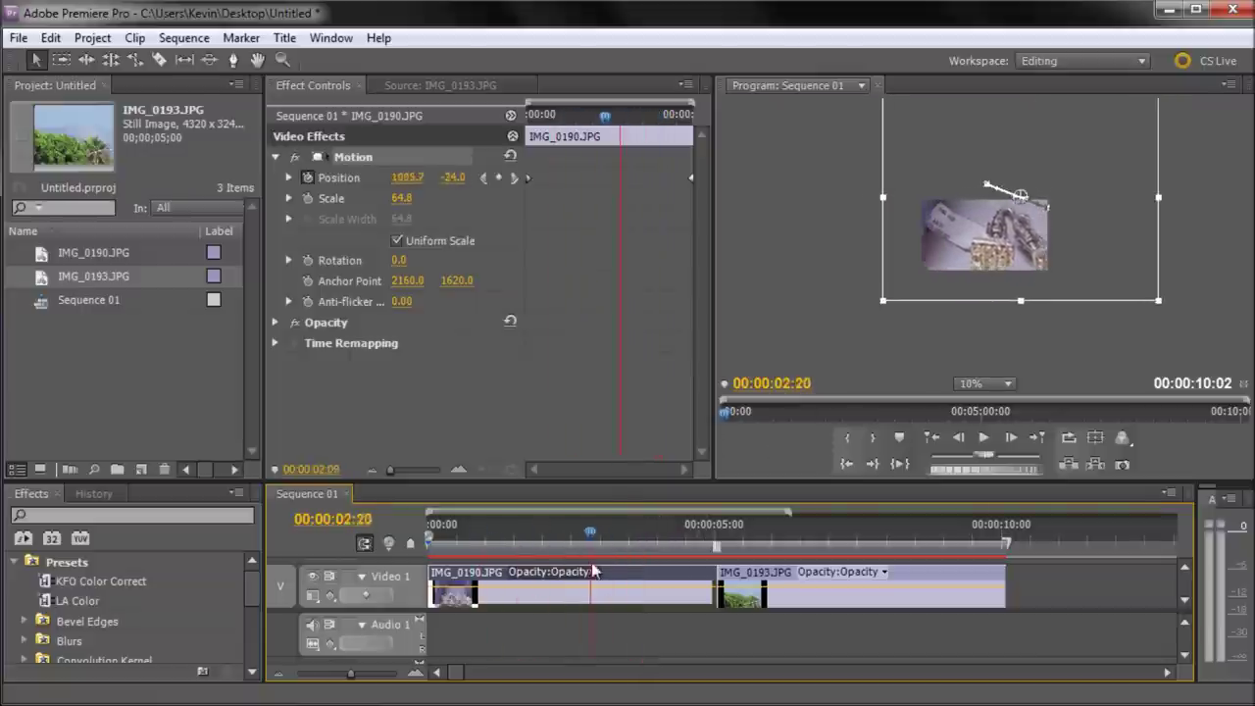
{"action": "left_click_drag", "start_coordinate": [593, 566], "coordinate": [721, 582]}
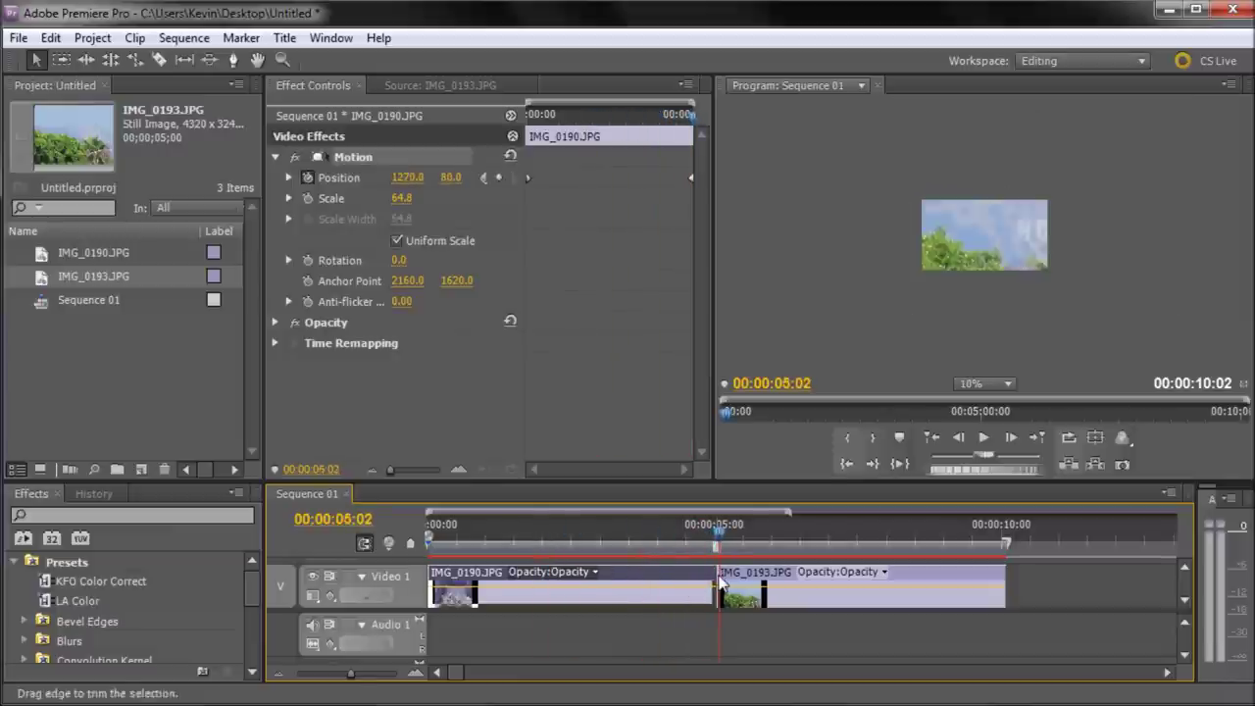
Shrink IMG_0193 to Scale 62.3 and move it to Position 1030.0, 120.0.
{"action": "left_click", "coordinate": [779, 597]}
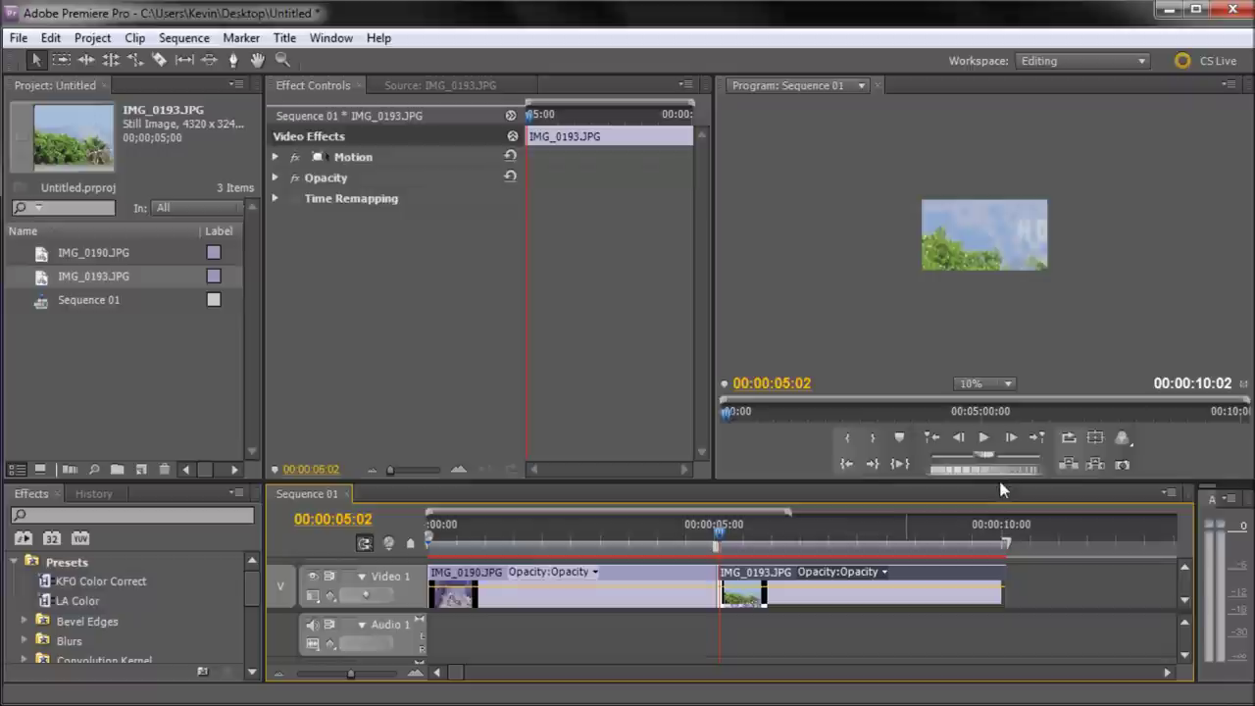
{"action": "left_click_drag", "start_coordinate": [1000, 481], "coordinate": [1007, 596]}
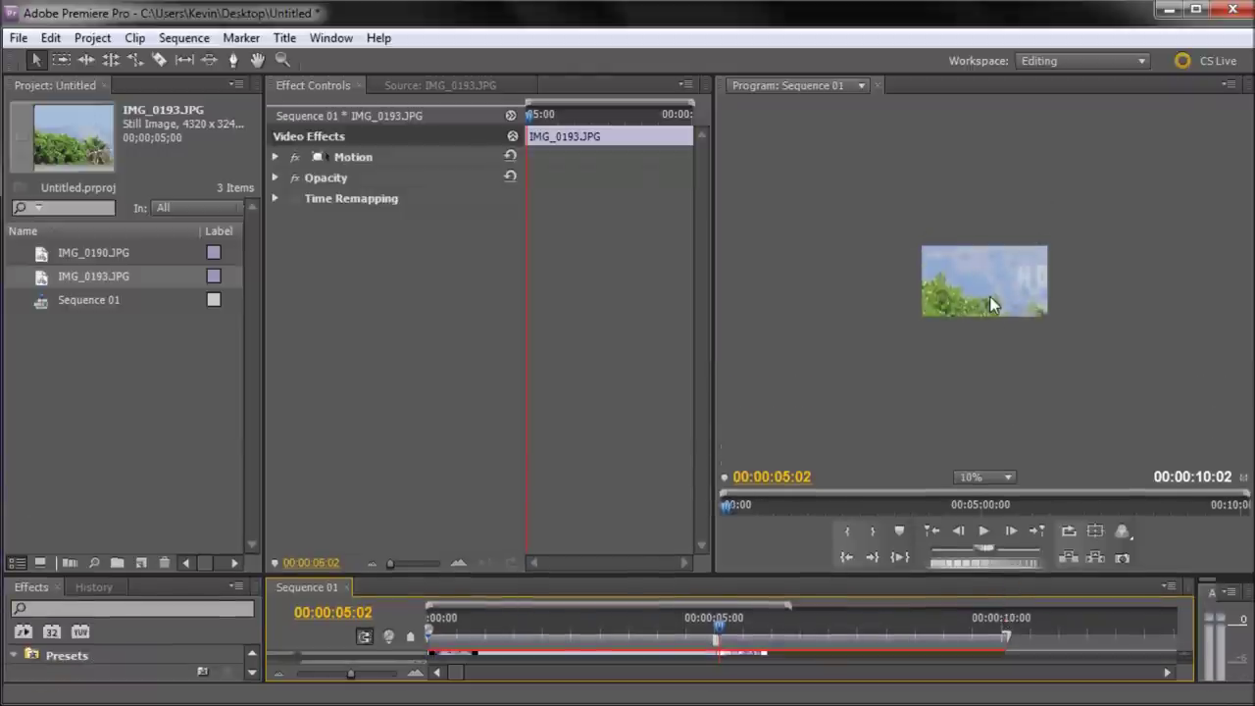
{"action": "left_click", "coordinate": [989, 296]}
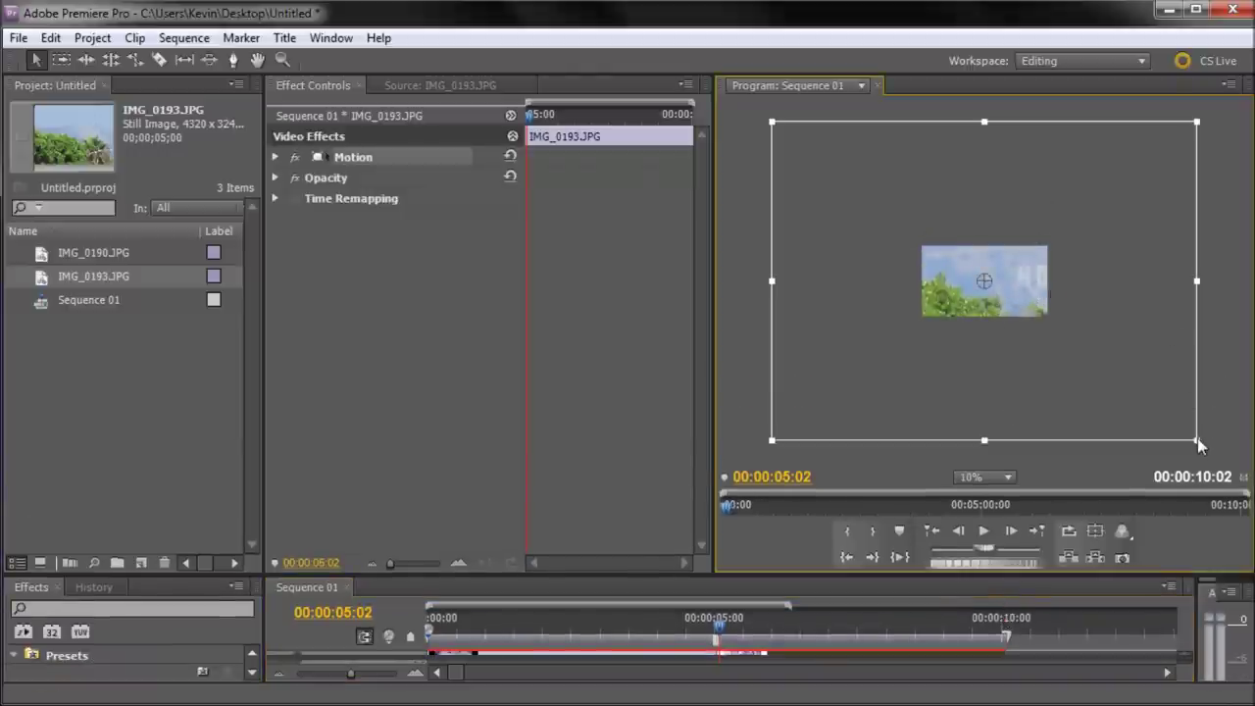
{"action": "left_click_drag", "start_coordinate": [1199, 443], "coordinate": [1128, 376]}
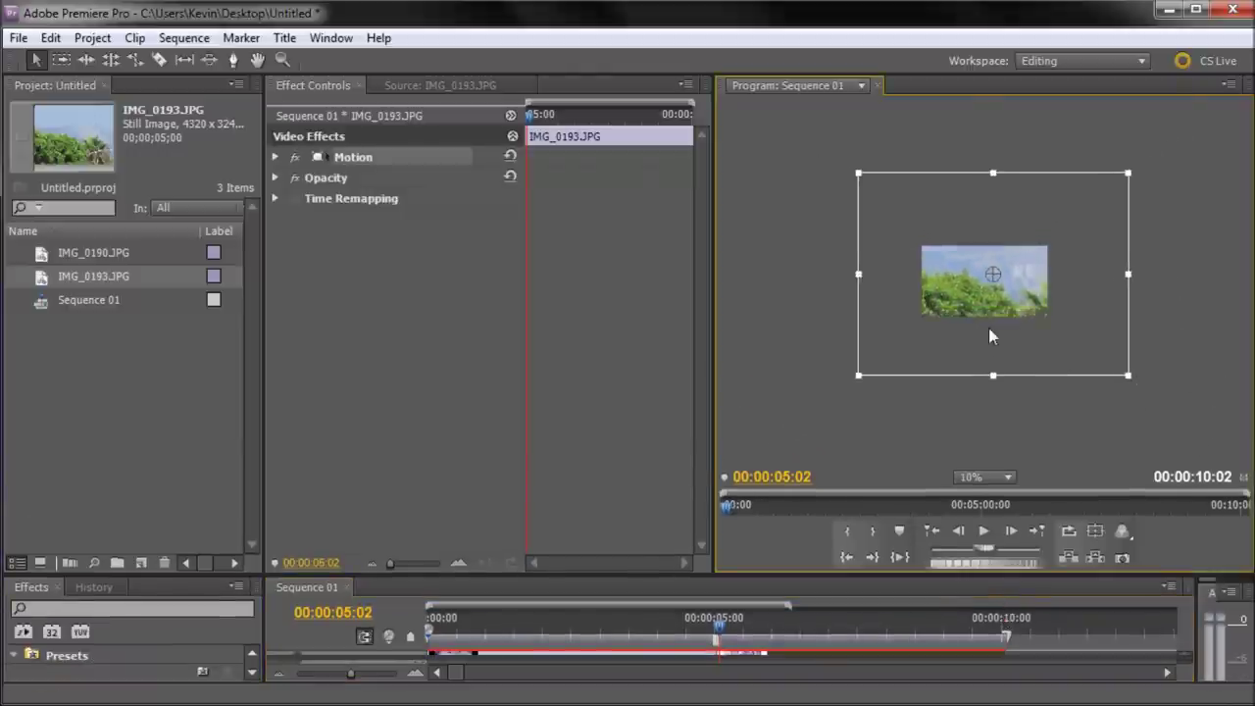
{"action": "left_click_drag", "start_coordinate": [989, 330], "coordinate": [1010, 315]}
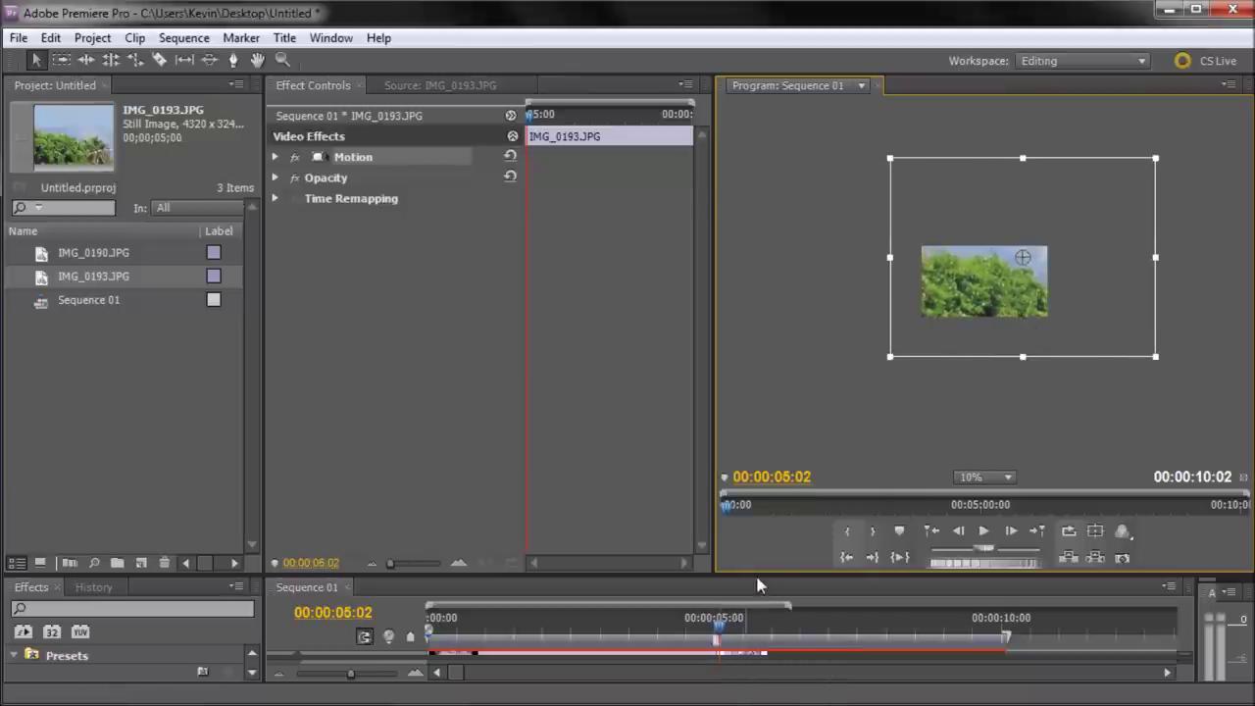
{"action": "left_click_drag", "start_coordinate": [756, 576], "coordinate": [752, 479]}
{"action": "mouse_move", "coordinate": [721, 535]}
{"action": "left_mouse_down"}
{"action": "mouse_move", "coordinate": [702, 534]}
{"action": "mouse_move", "coordinate": [721, 535]}
{"action": "left_mouse_up"}
Keyframe IMG_0193's Position to end at 170.0, 280.0 at the sequence end.
{"action": "left_click", "coordinate": [276, 157]}
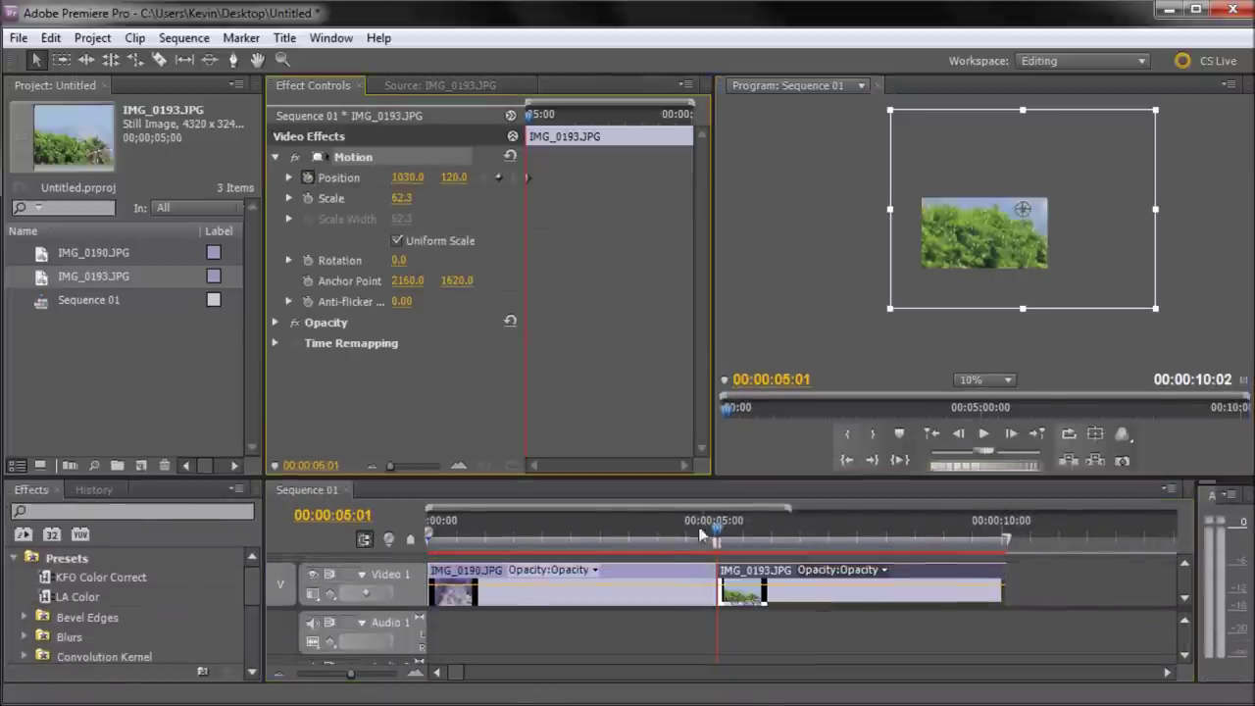
{"action": "left_click_drag", "start_coordinate": [717, 535], "coordinate": [1005, 537]}
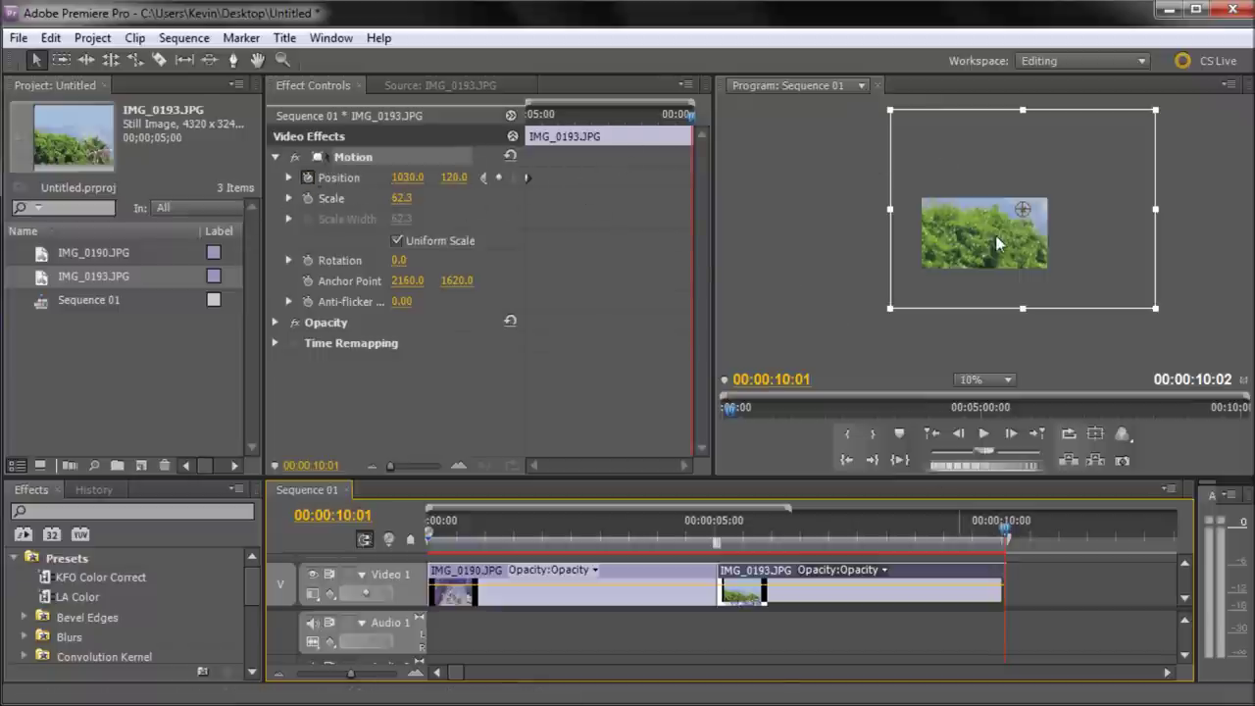
{"action": "left_click_drag", "start_coordinate": [997, 244], "coordinate": [920, 267]}
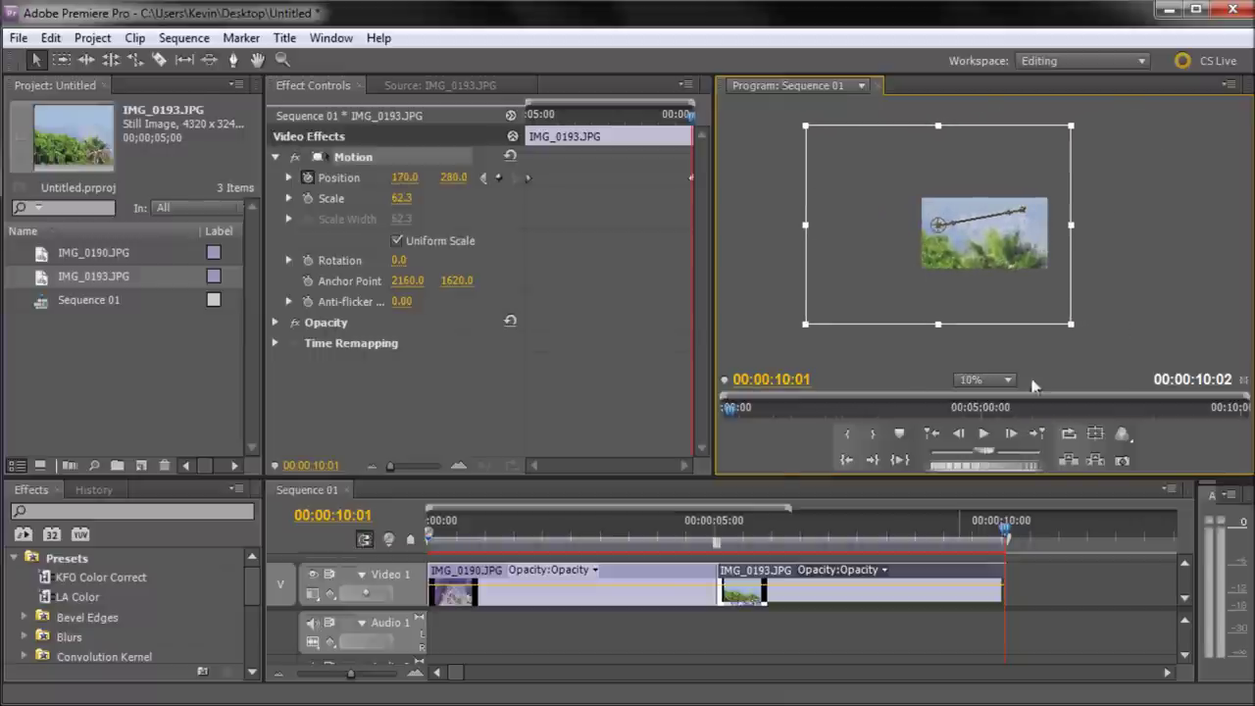
Scrub back near the sequence start and maximize the Program monitor.
{"action": "left_click_drag", "start_coordinate": [1001, 538], "coordinate": [439, 559]}
{"action": "left_click", "coordinate": [847, 236]}
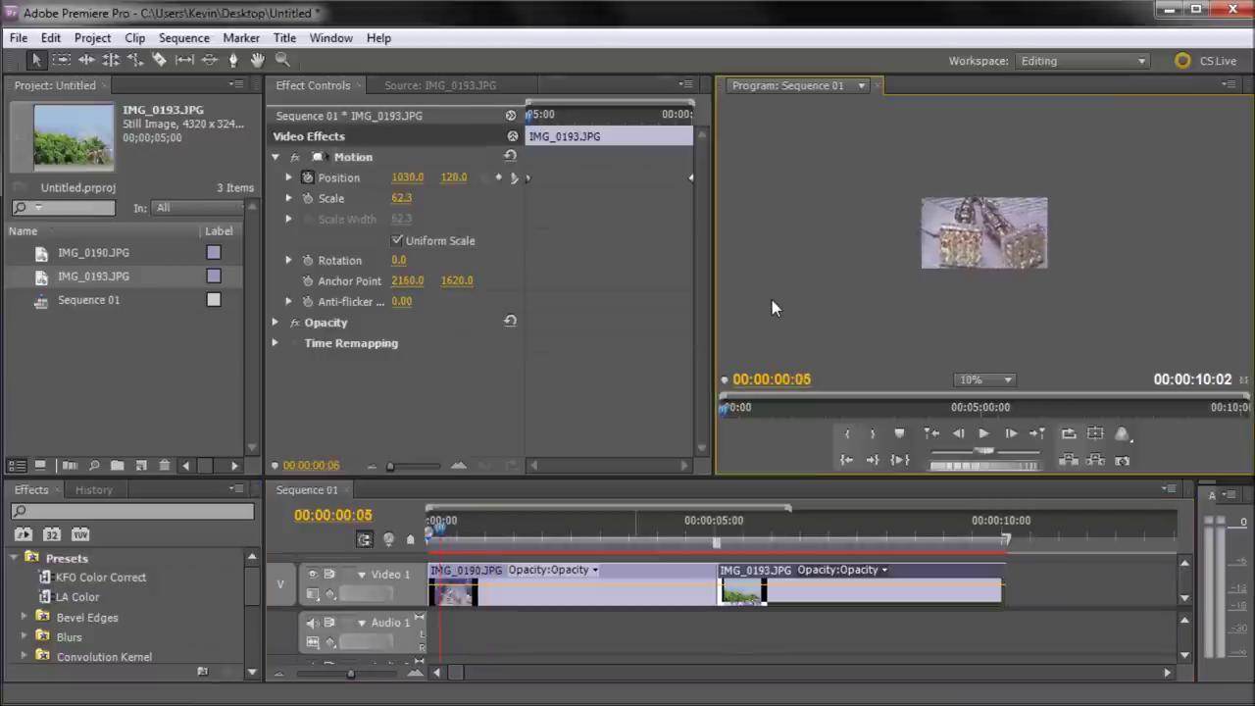
{"action": "key", "text": "grave"}
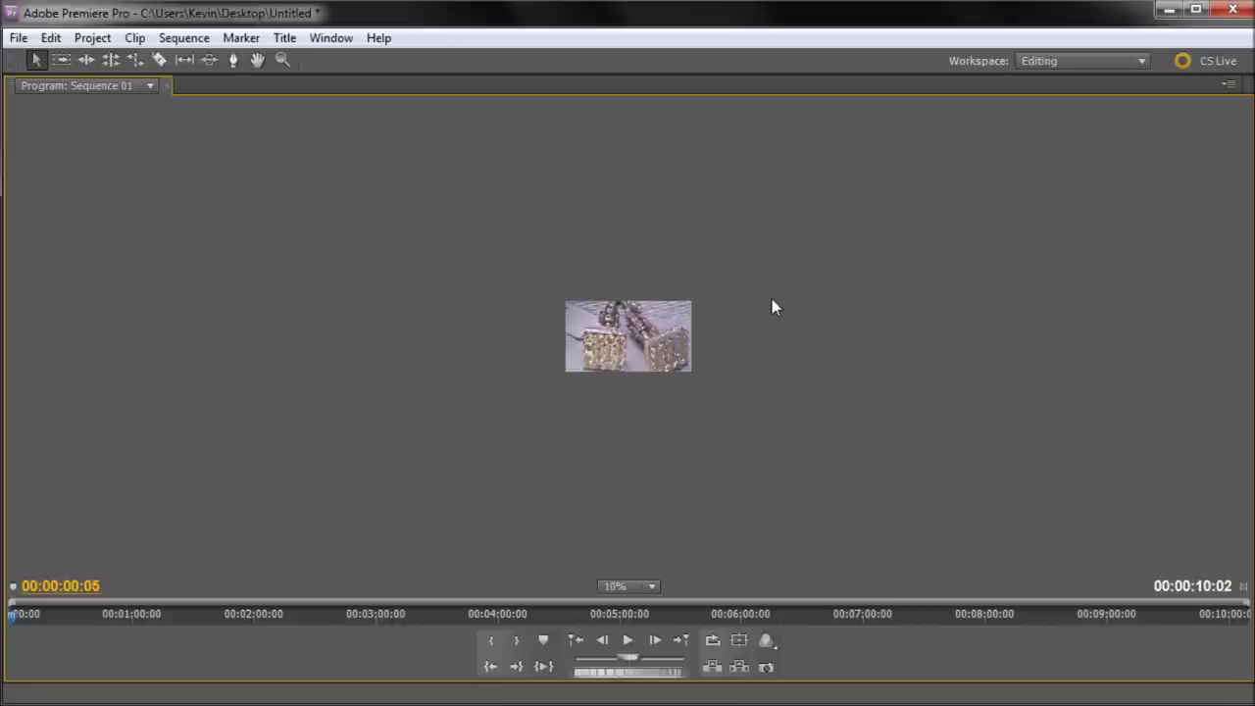
Set the maximized preview to 50%, play the sequence, then restore the normal layout.
{"action": "left_click", "coordinate": [647, 586]}
{"action": "left_click", "coordinate": [660, 681]}
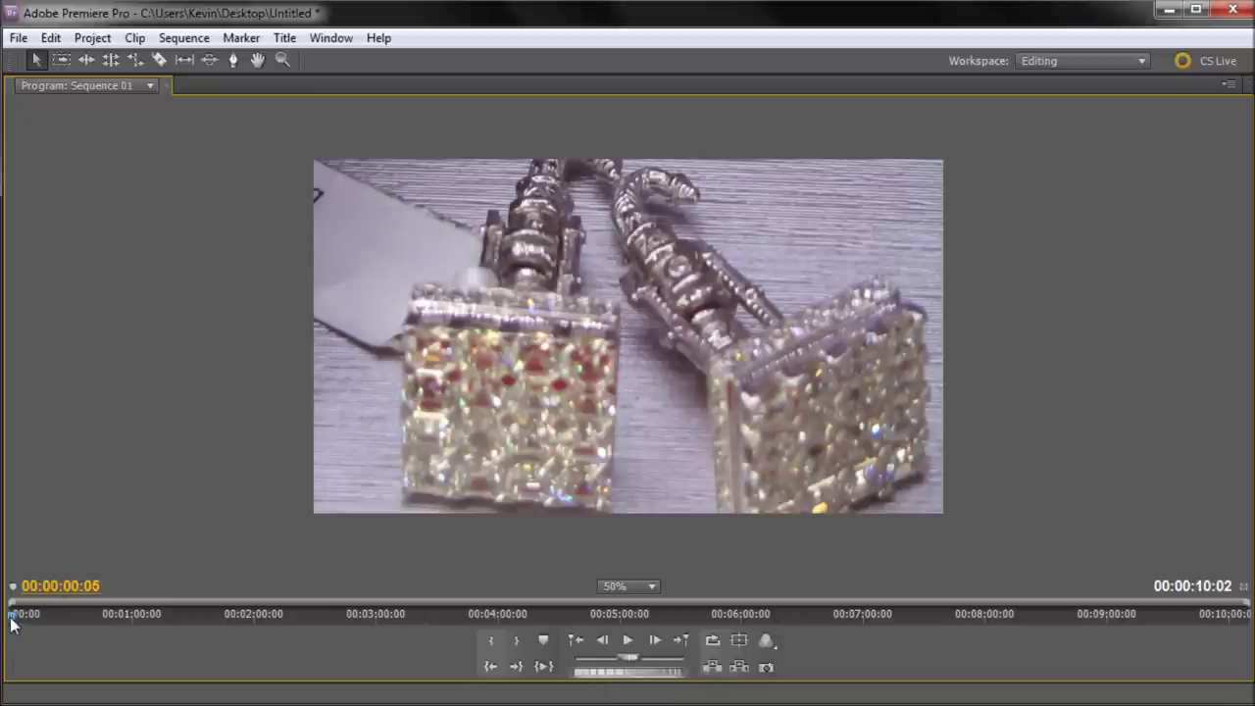
{"action": "key", "text": "space"}
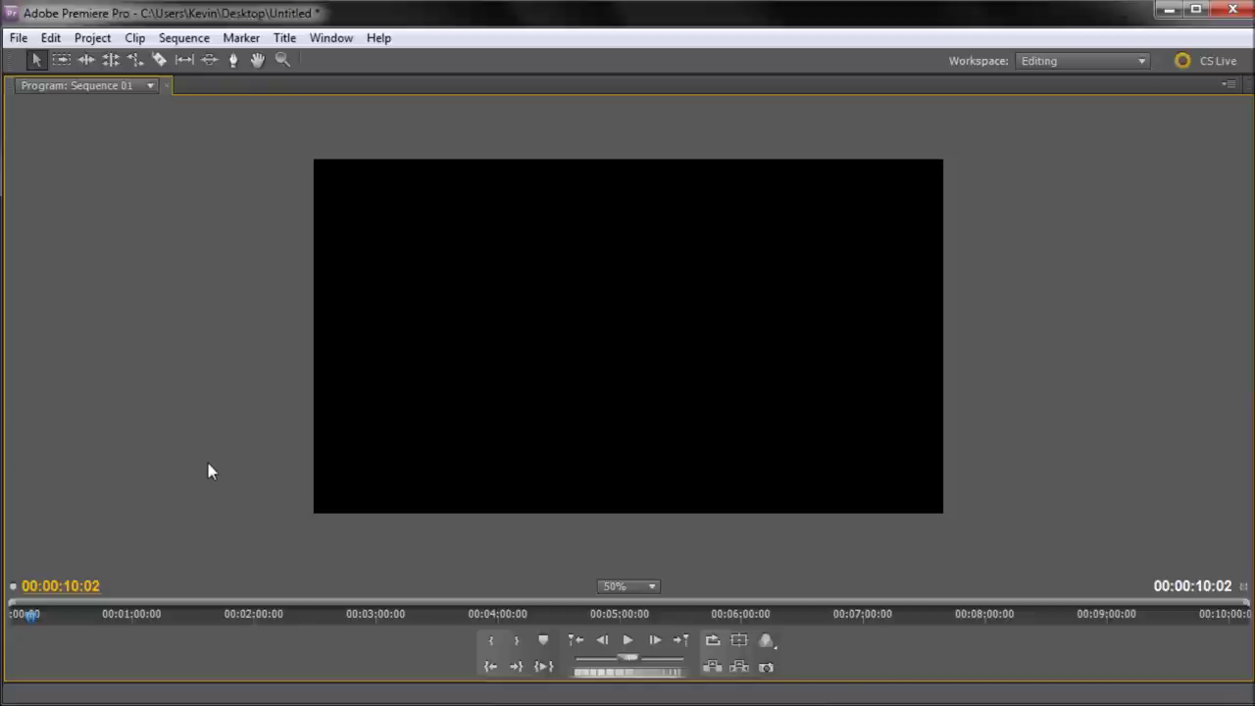
{"action": "key", "text": "grave"}
Scrub the playhead around nine seconds, across the five-second cut, and through the earrings pan.
{"action": "left_click_drag", "start_coordinate": [984, 538], "coordinate": [474, 616]}
{"action": "left_click_drag", "start_coordinate": [582, 608], "coordinate": [736, 604]}
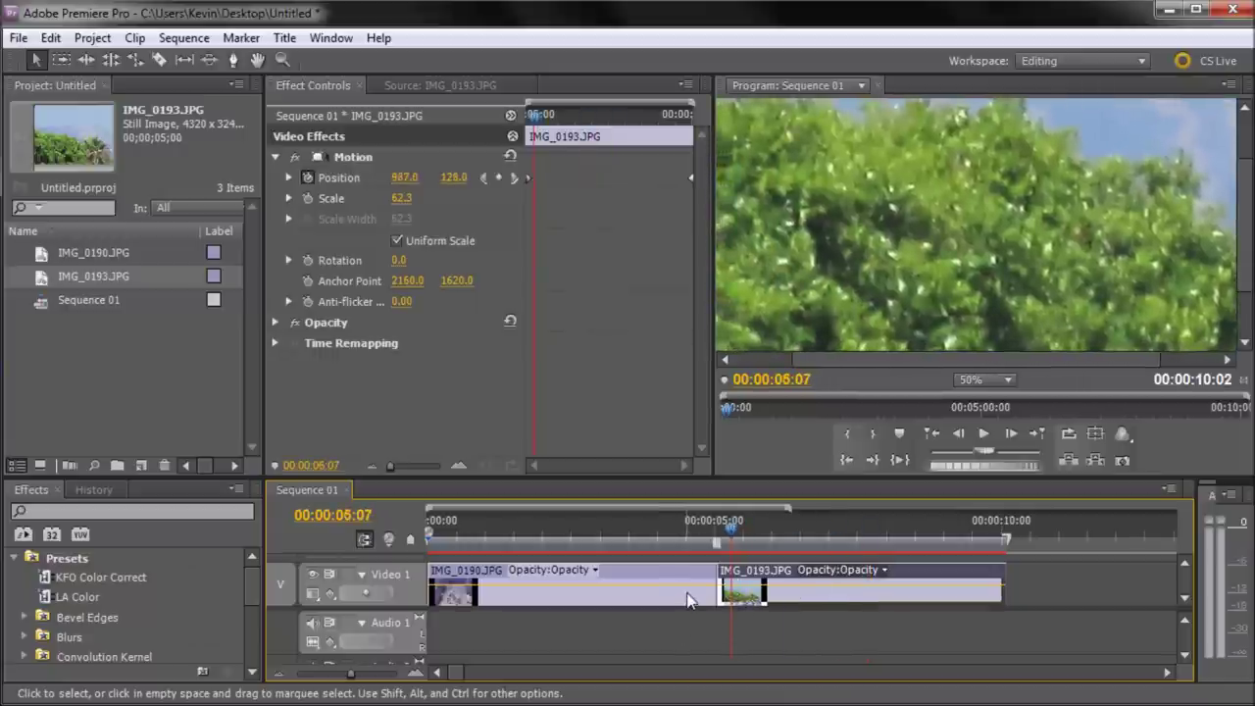
{"action": "mouse_move", "coordinate": [686, 567]}
{"action": "left_mouse_down"}
{"action": "mouse_move", "coordinate": [432, 561]}
{"action": "mouse_move", "coordinate": [707, 567]}
{"action": "left_mouse_up"}
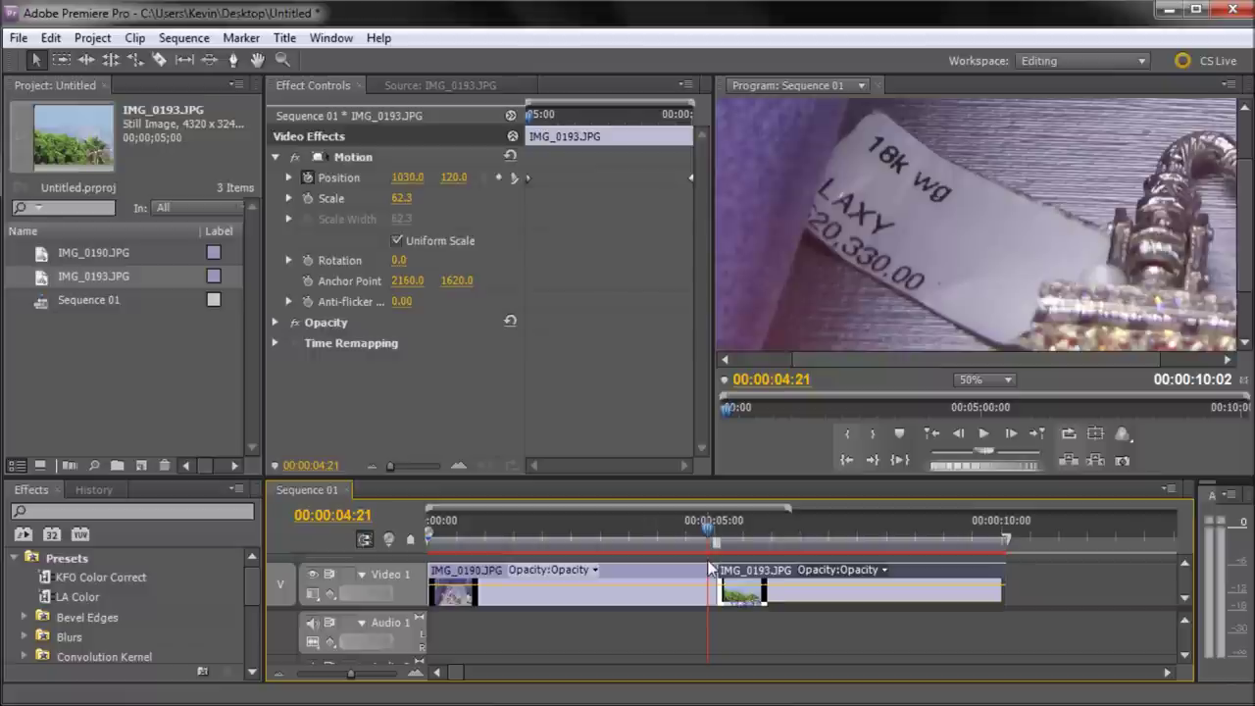
{"action": "left_click", "coordinate": [284, 38]}
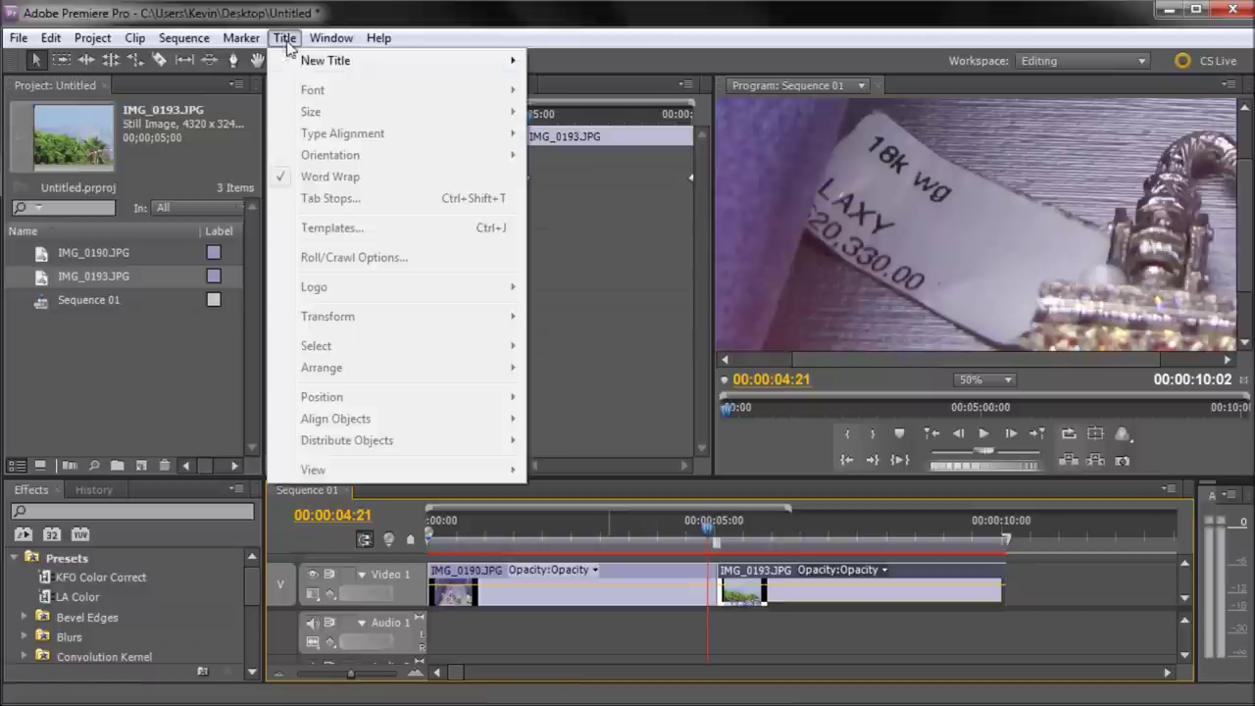
{"action": "left_click", "coordinate": [461, 38]}
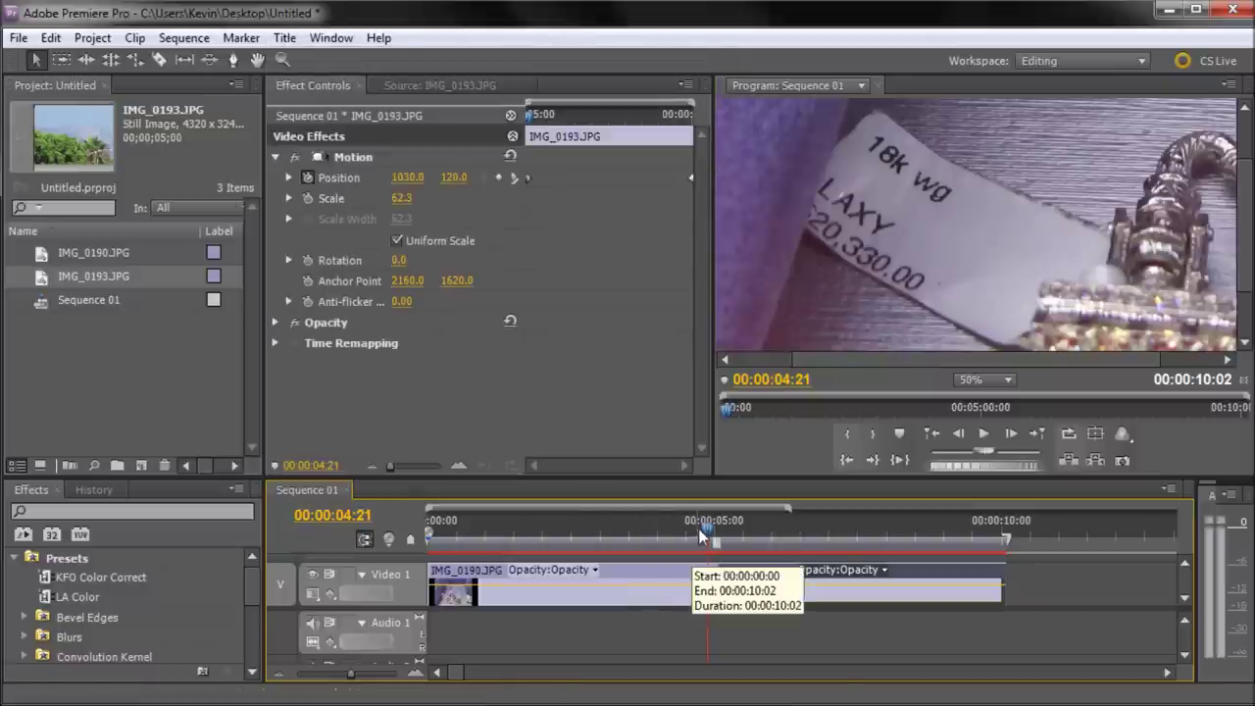
{"action": "left_click_drag", "start_coordinate": [436, 536], "coordinate": [643, 607]}
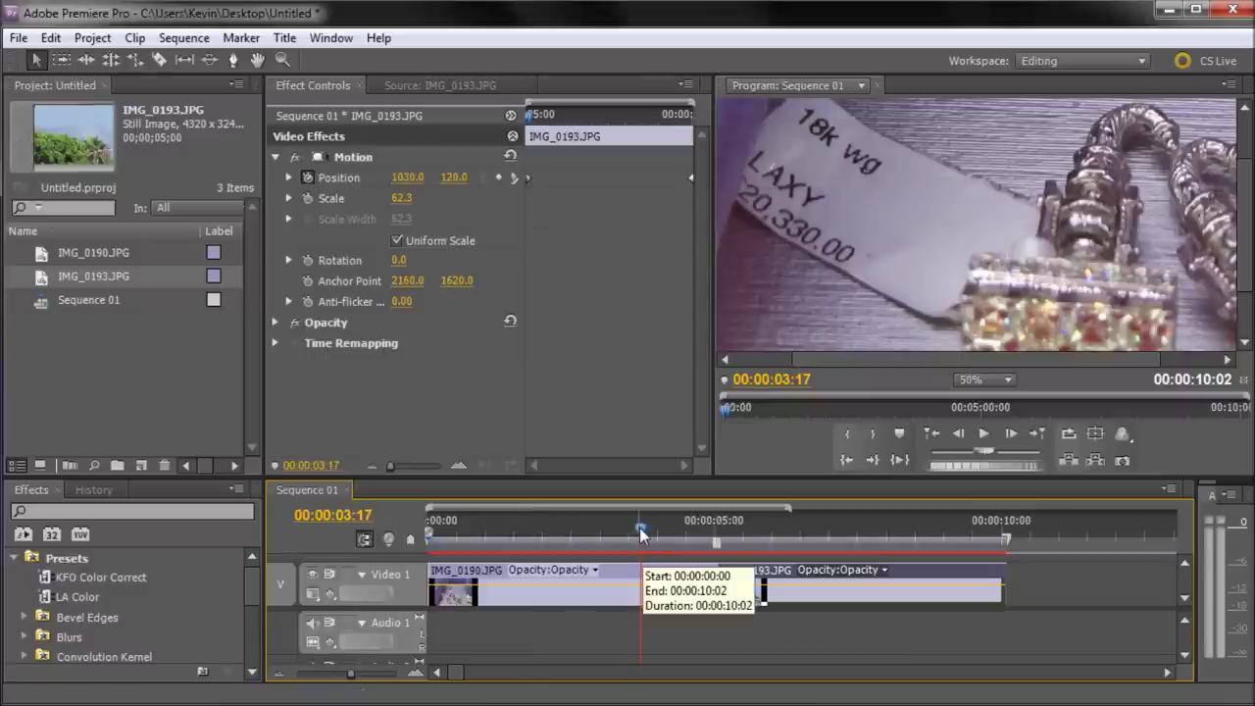
{"action": "left_click_drag", "start_coordinate": [640, 532], "coordinate": [851, 582]}
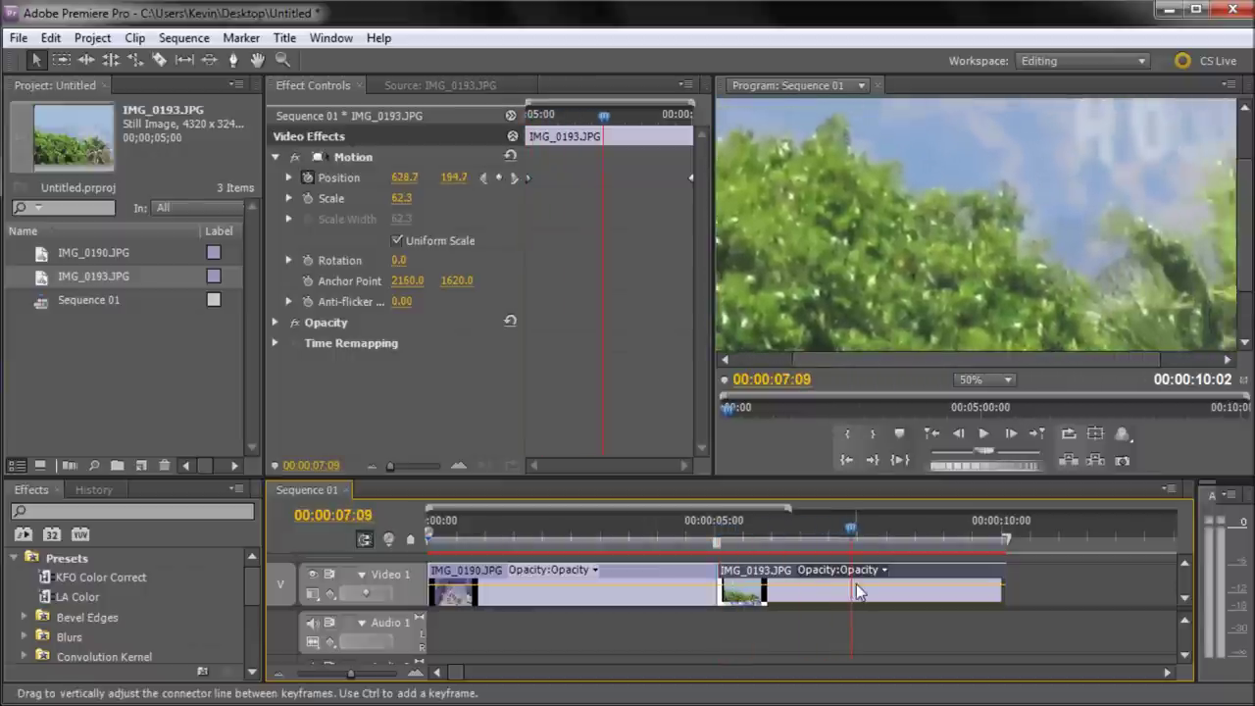